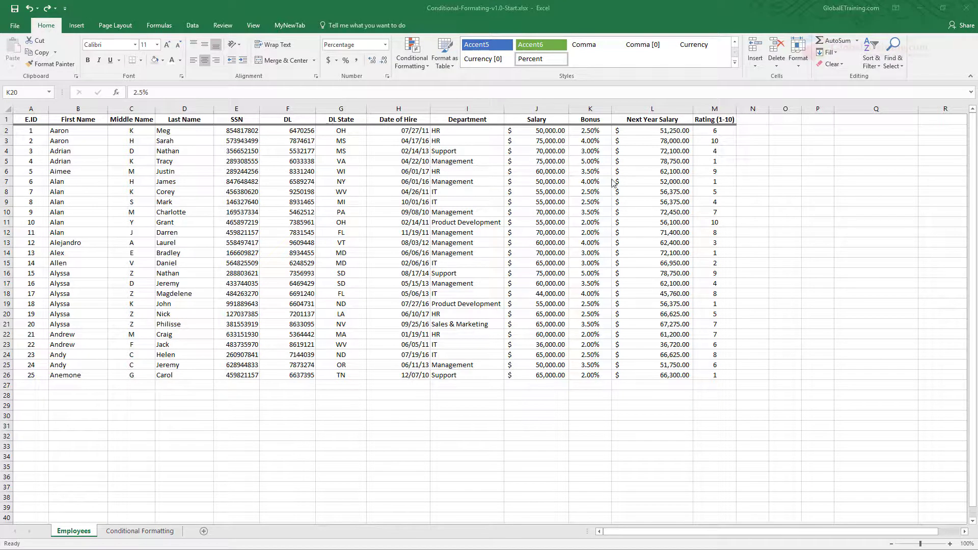
- Start a Greater Than highlight rule on the salaries in J2:J26 with a threshold of 70000
click(545, 176)
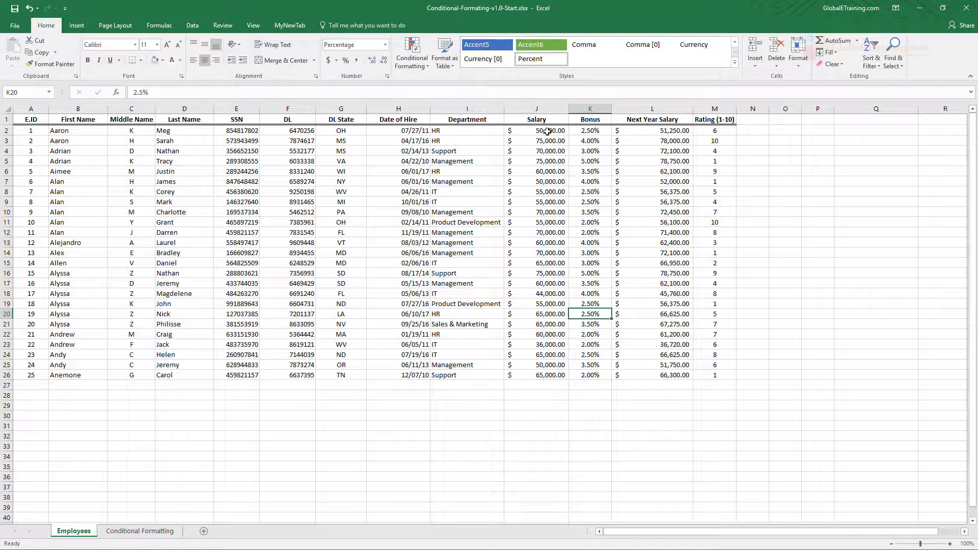
drag(544, 131, 537, 375)
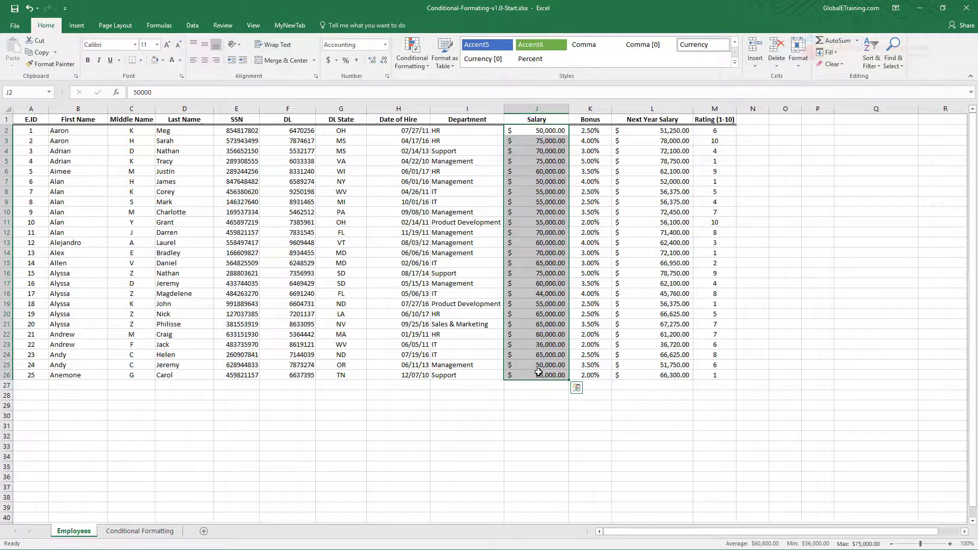
click(419, 68)
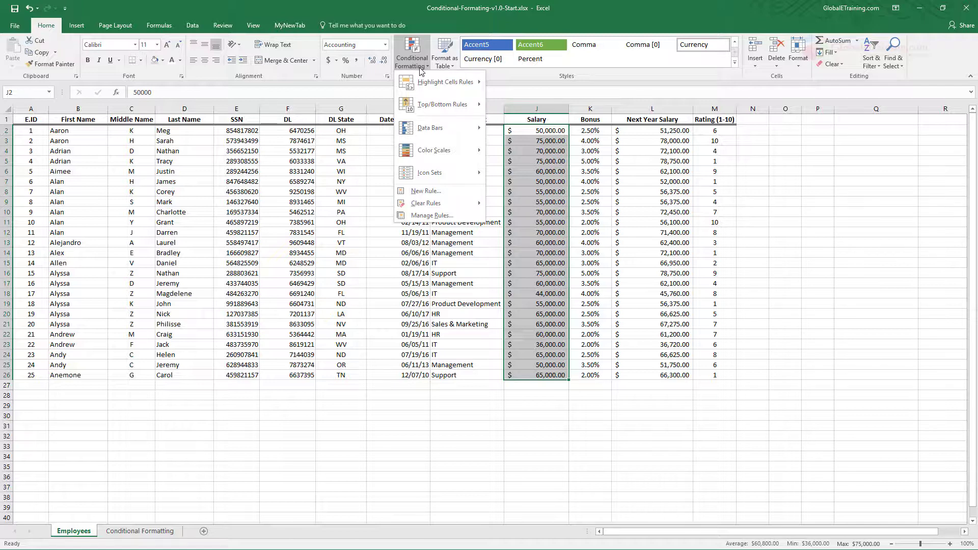
click(572, 77)
click(428, 69)
mouse_move(436, 89)
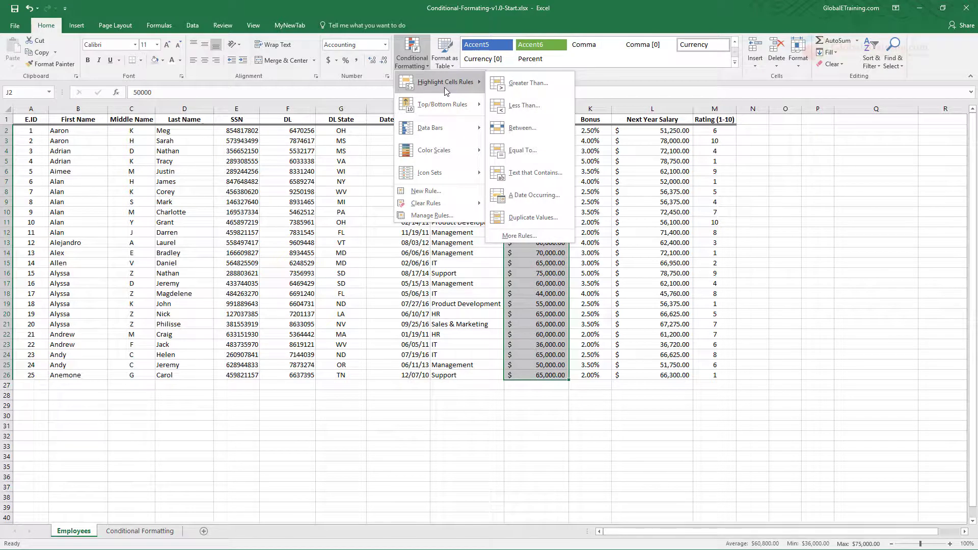
click(530, 87)
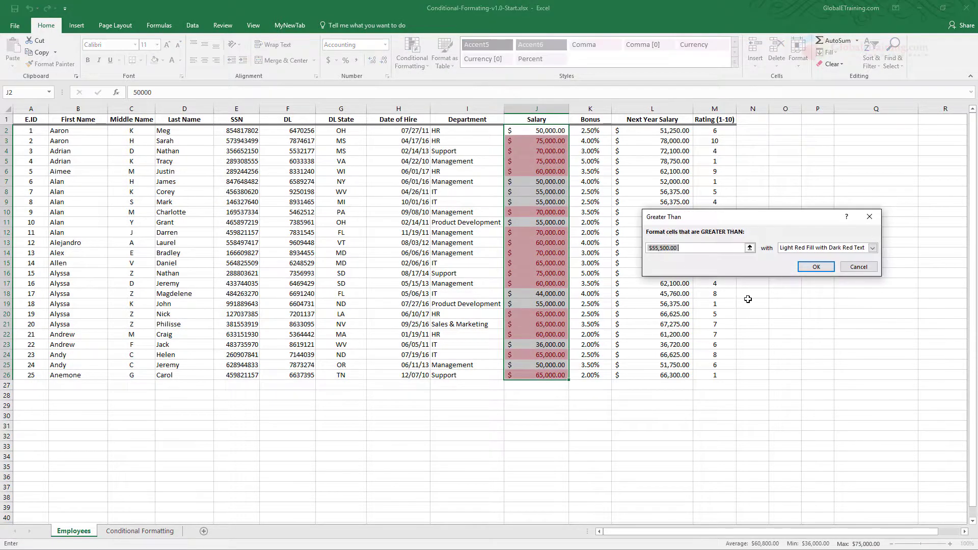
text(7000)
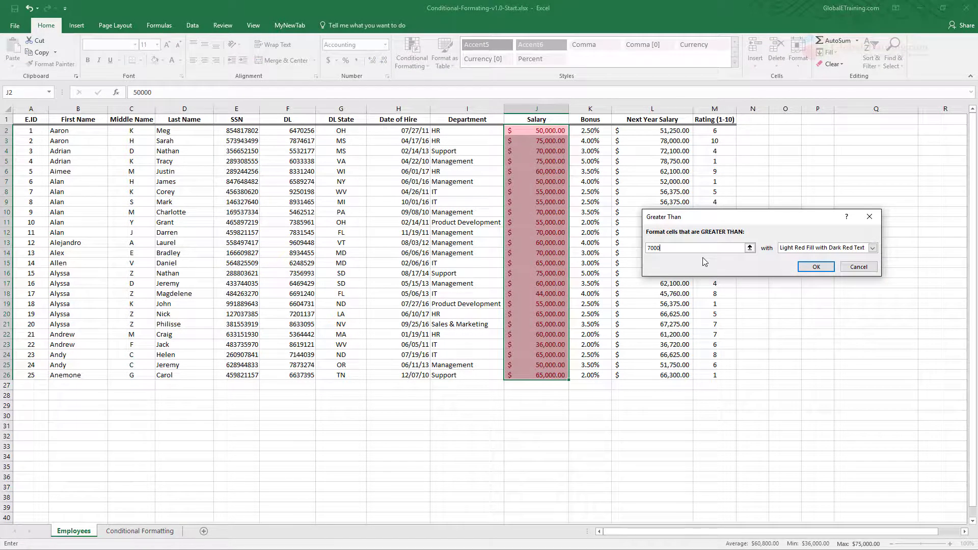
text(0)
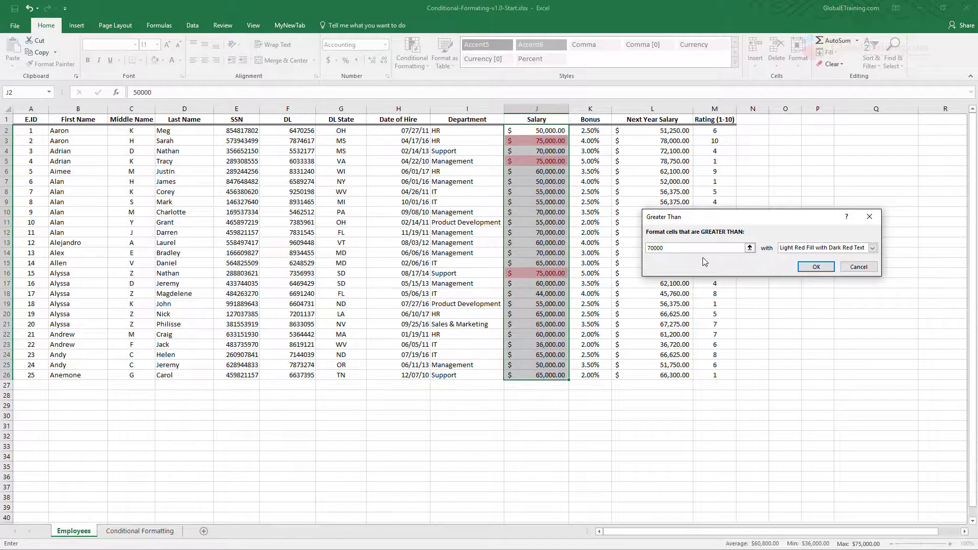
- Try the preset yellow, green and light red fills, red text and red border on the salaries above the threshold
click(873, 248)
click(829, 263)
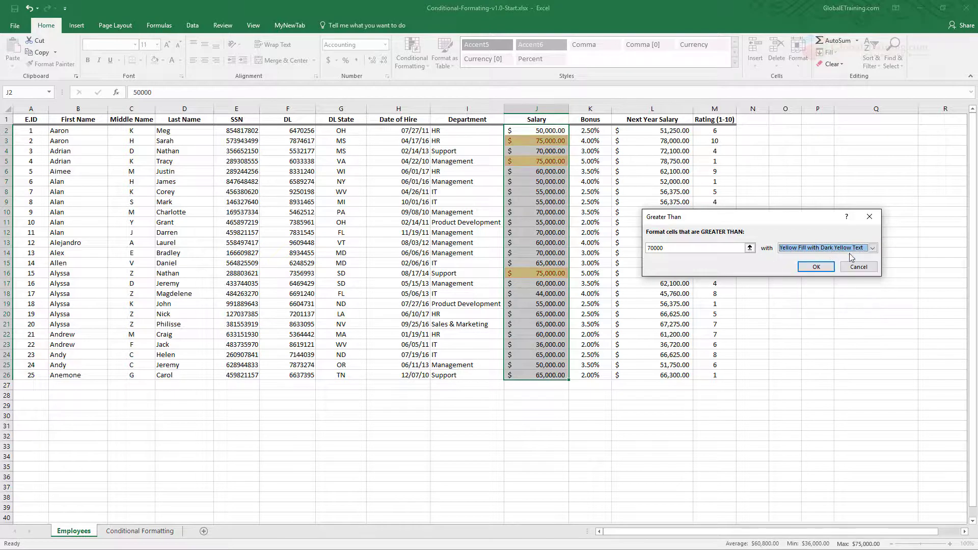
click(873, 248)
click(820, 270)
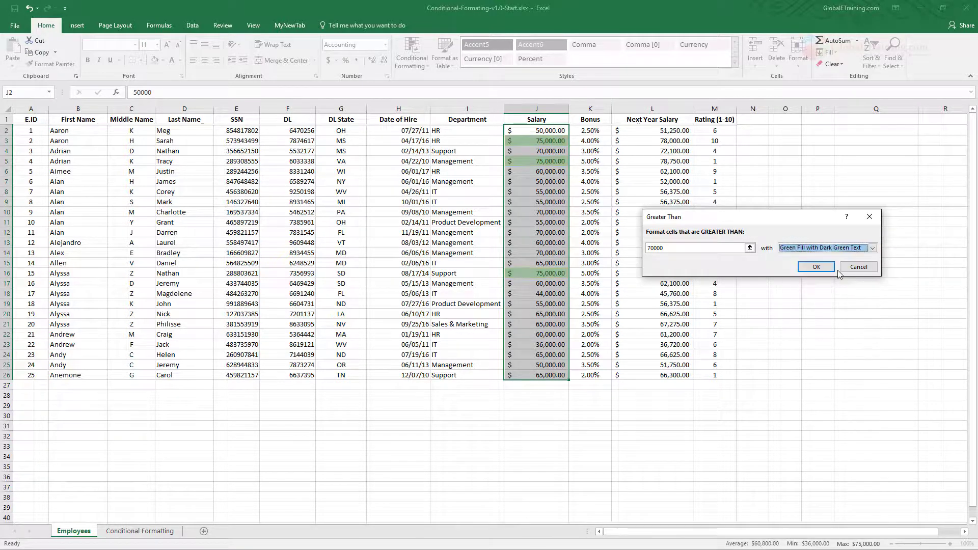
click(872, 248)
click(796, 277)
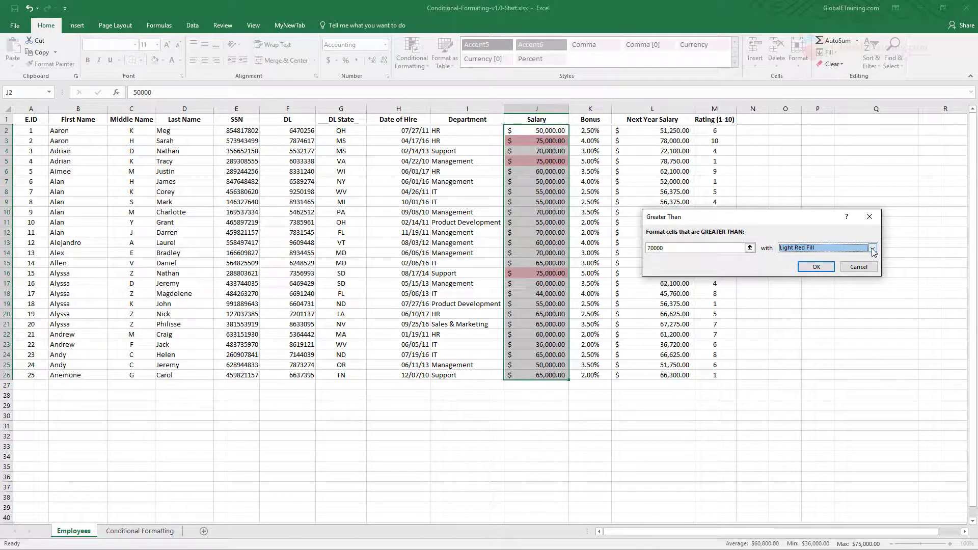
click(872, 248)
click(811, 283)
click(873, 248)
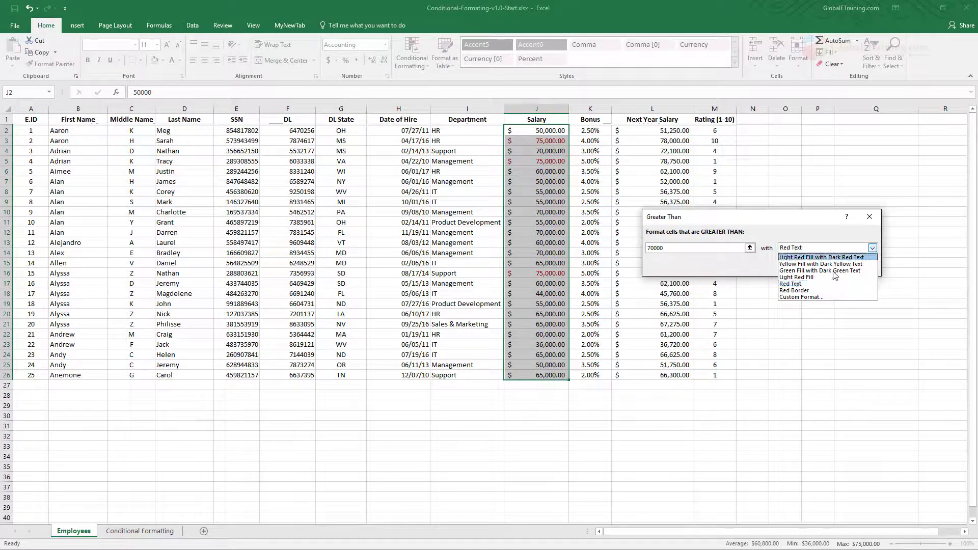
click(805, 290)
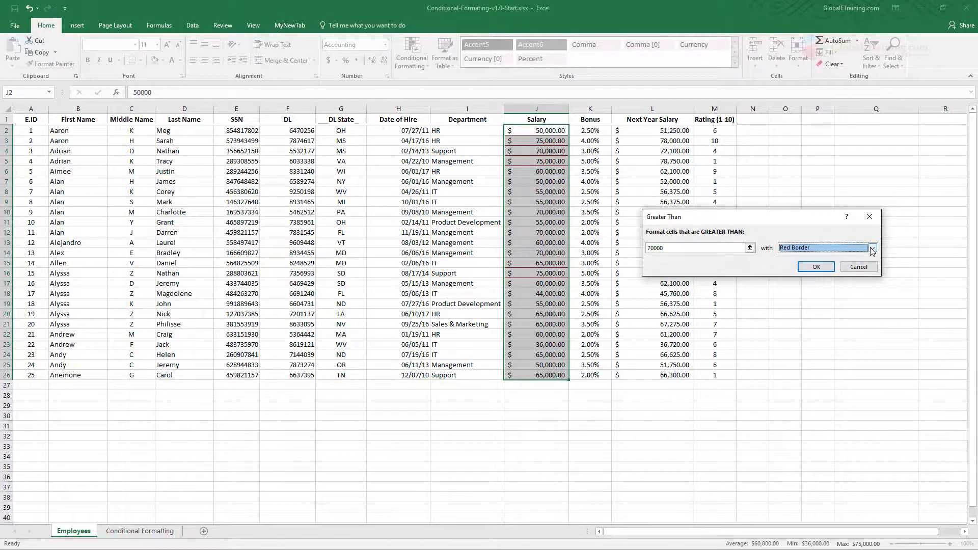
click(873, 248)
click(803, 264)
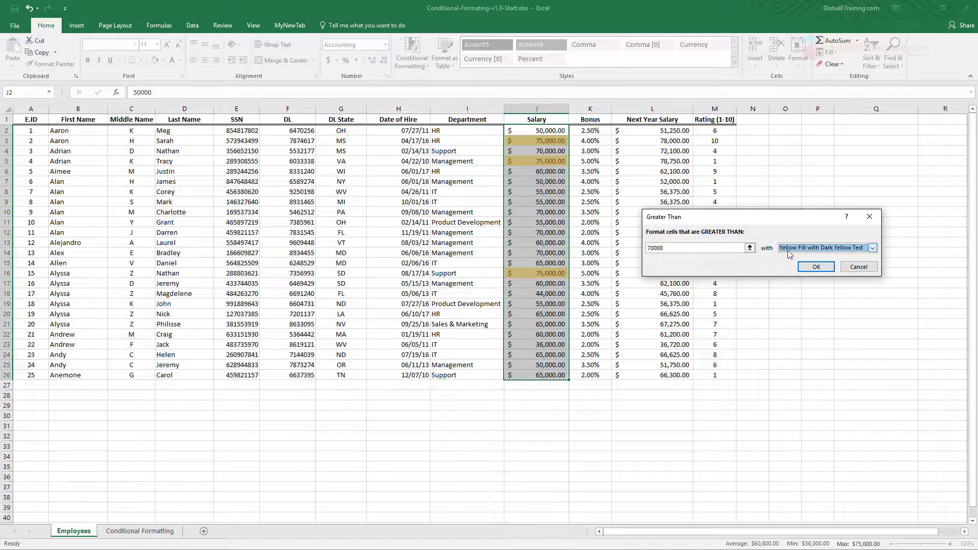
- Try a custom format with black font color and yellow fill for the salaries above the threshold
click(857, 253)
click(795, 300)
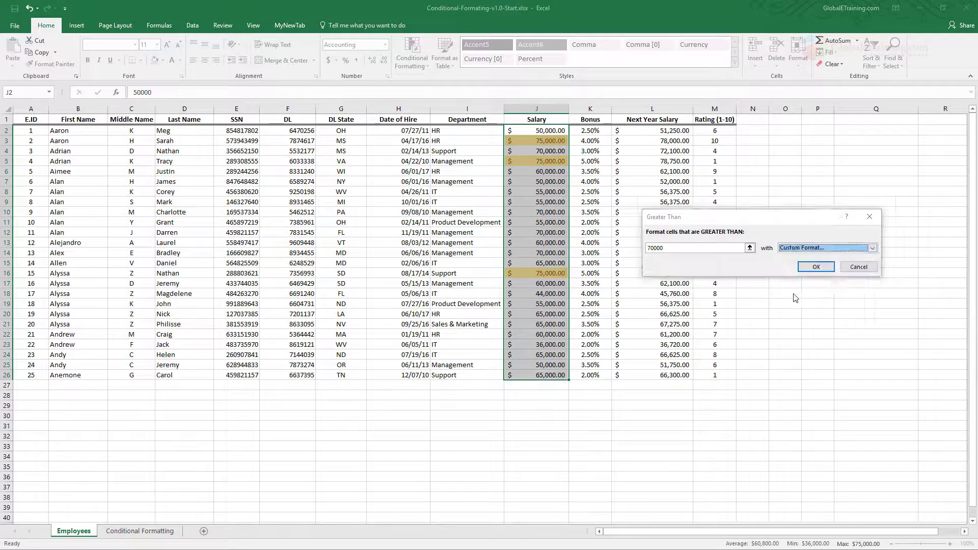
click(834, 209)
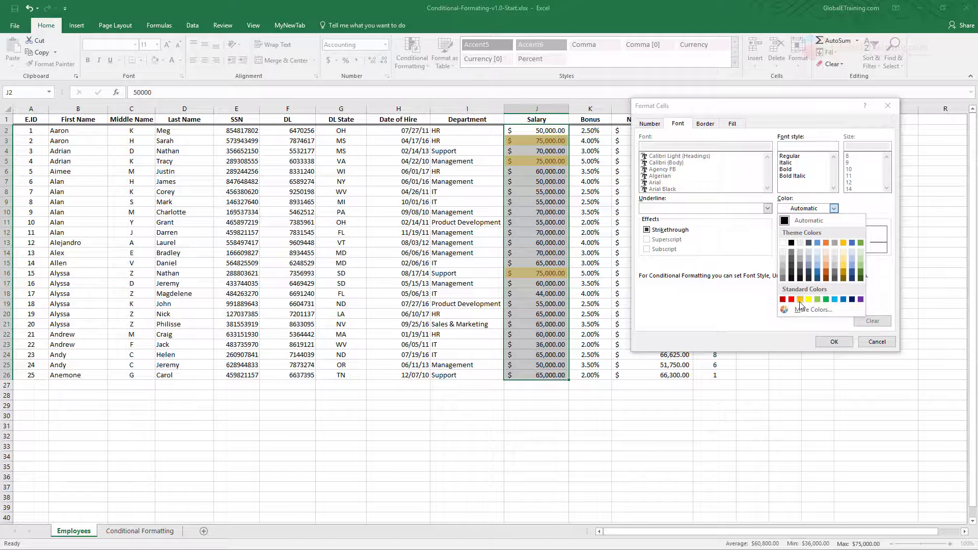
click(791, 244)
click(706, 123)
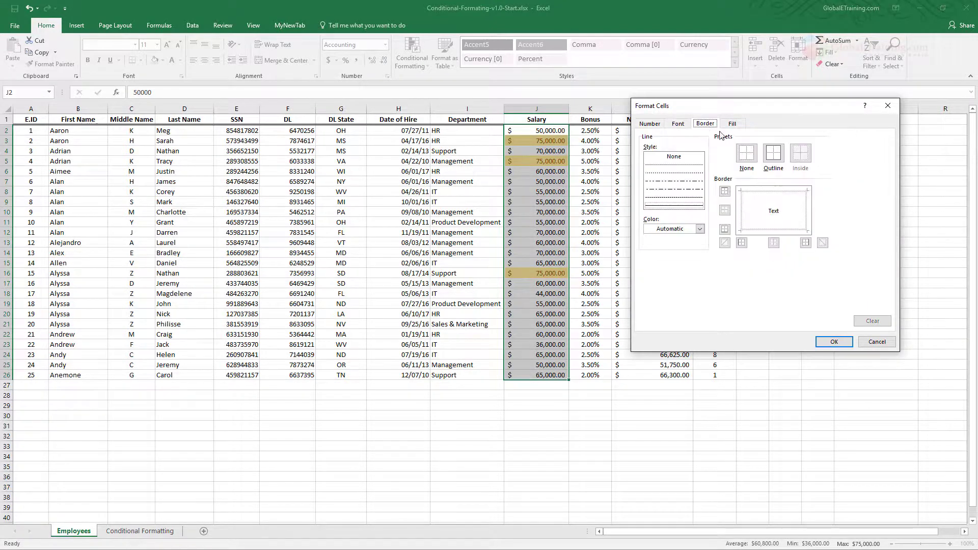
click(732, 124)
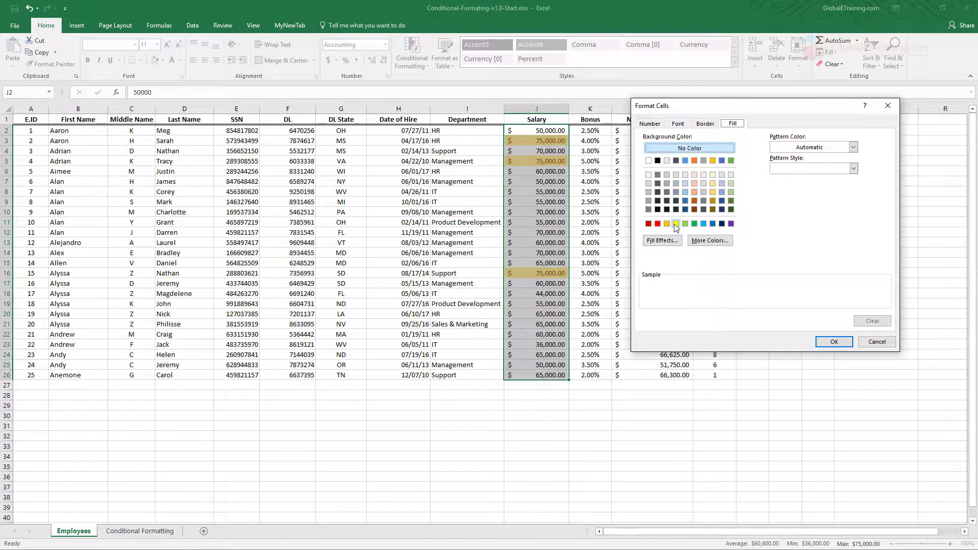
click(676, 223)
click(830, 343)
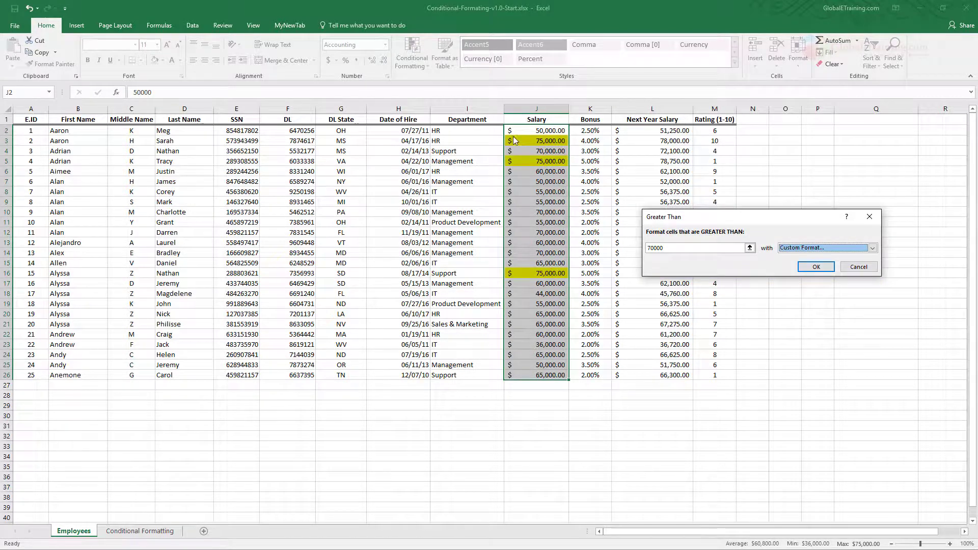
- Try a custom format with only the Bold font style for the salaries above the threshold
click(832, 248)
click(810, 299)
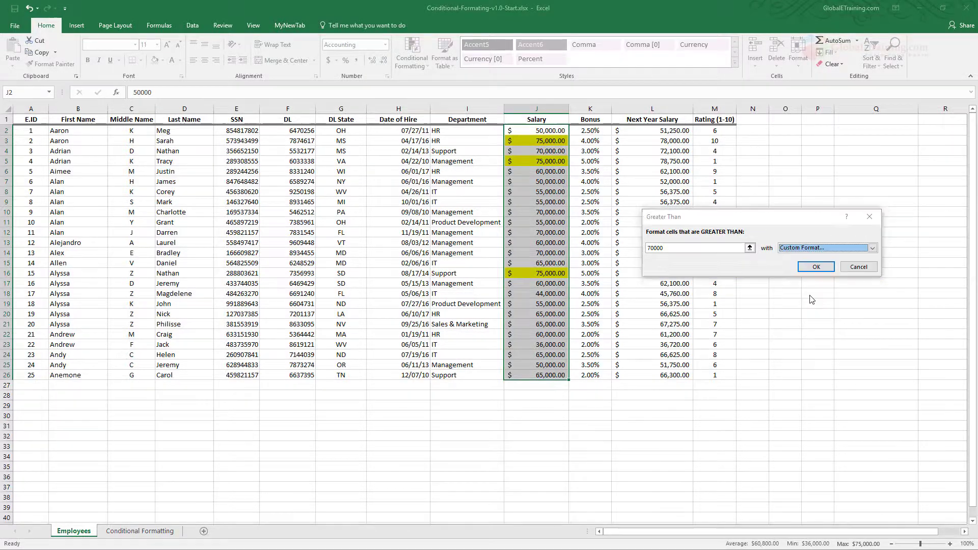
click(686, 125)
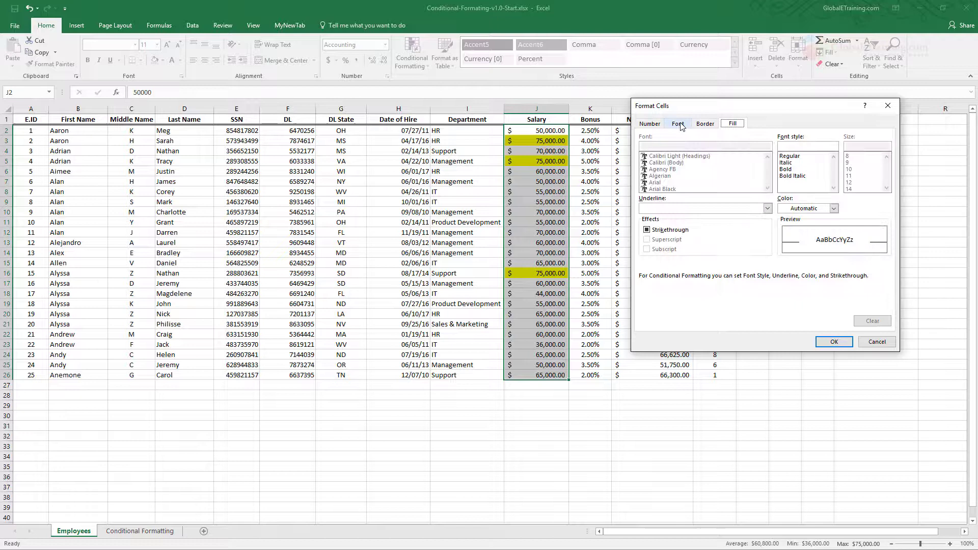
click(791, 170)
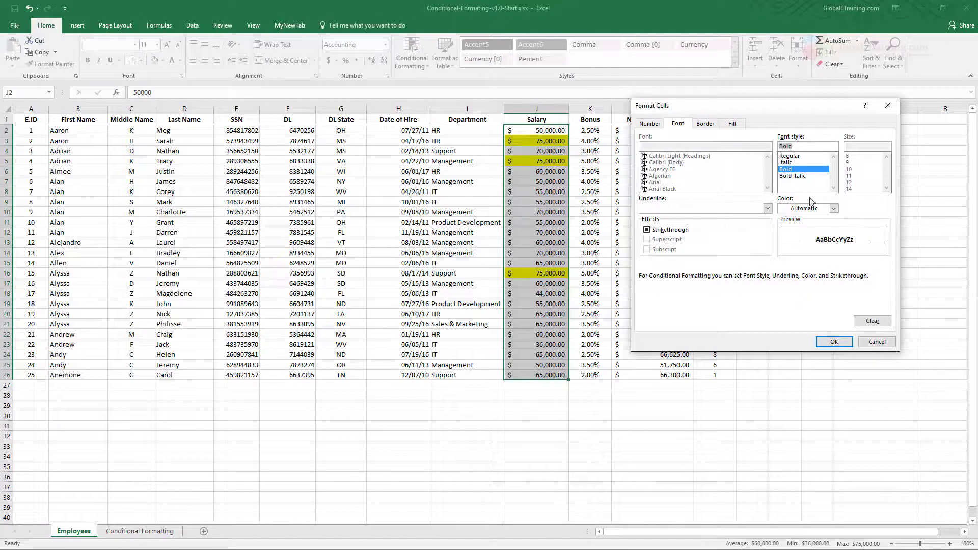
click(834, 342)
- Give the Greater Than rule a custom format with bold black font and yellow fill, and apply it to the salaries
click(804, 248)
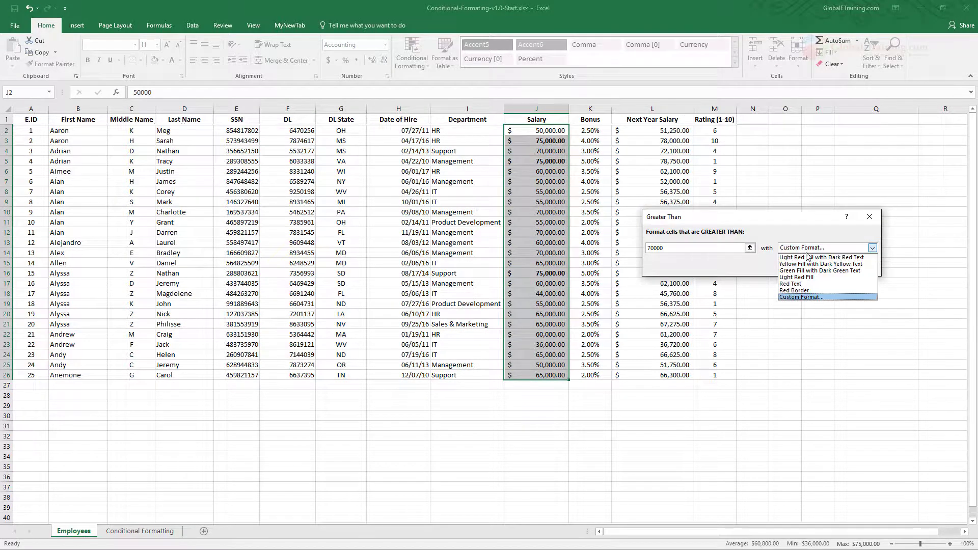
click(812, 298)
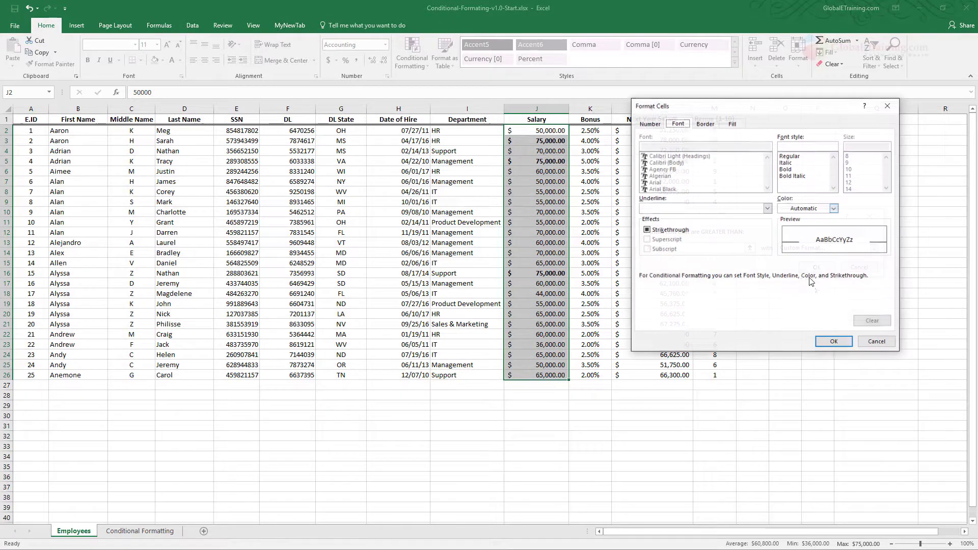
click(794, 169)
click(834, 208)
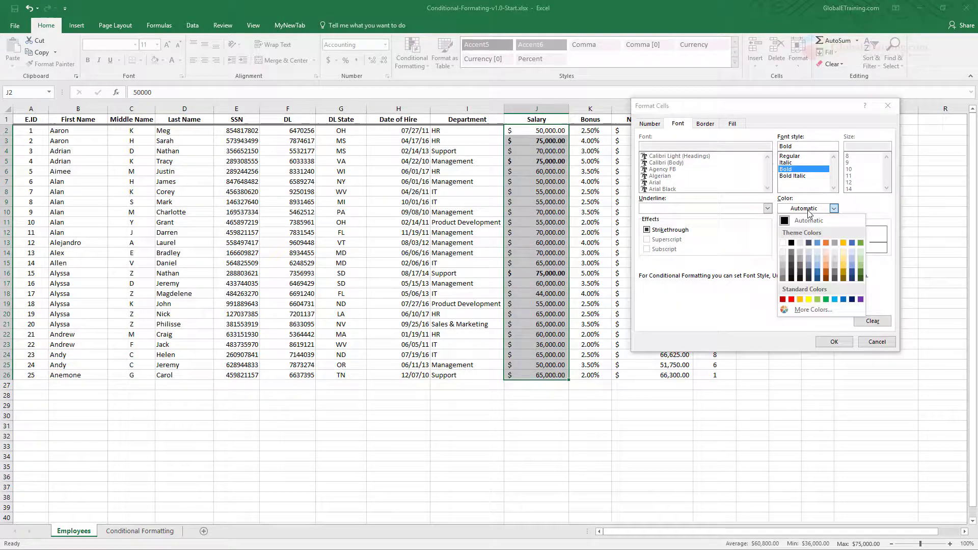
click(793, 243)
click(706, 124)
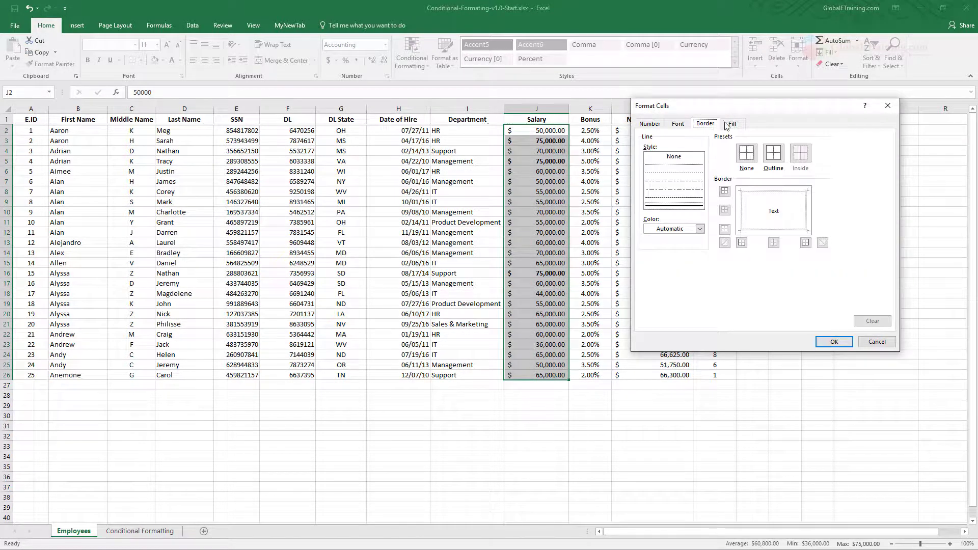
click(732, 124)
click(676, 224)
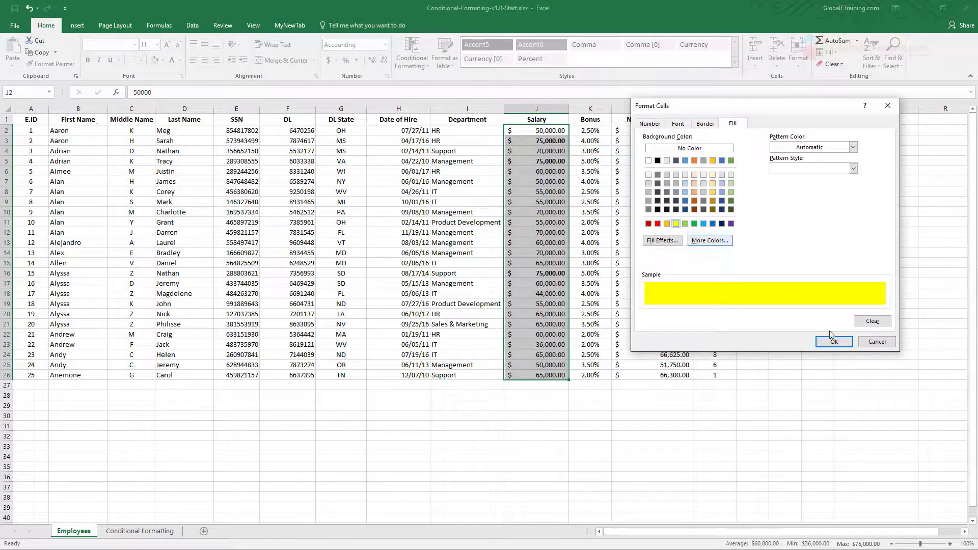
click(834, 342)
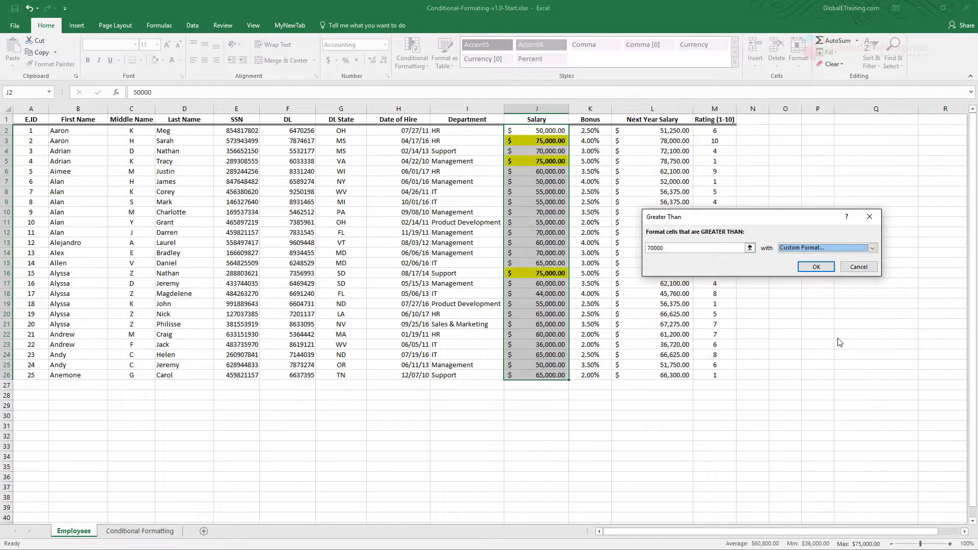
click(816, 265)
click(646, 191)
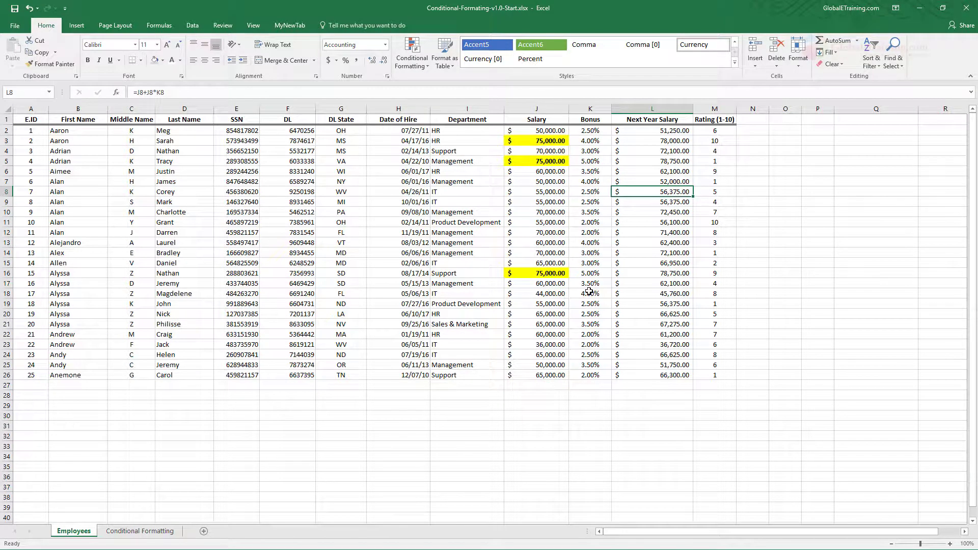
- Set the salary in cell J11 to 72000 to test the highlight rule
click(543, 222)
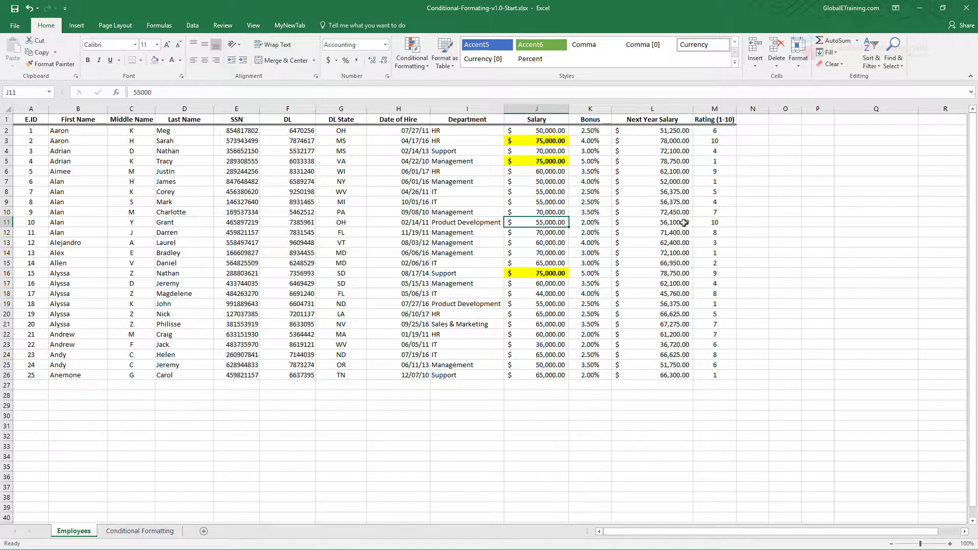
text(72000)
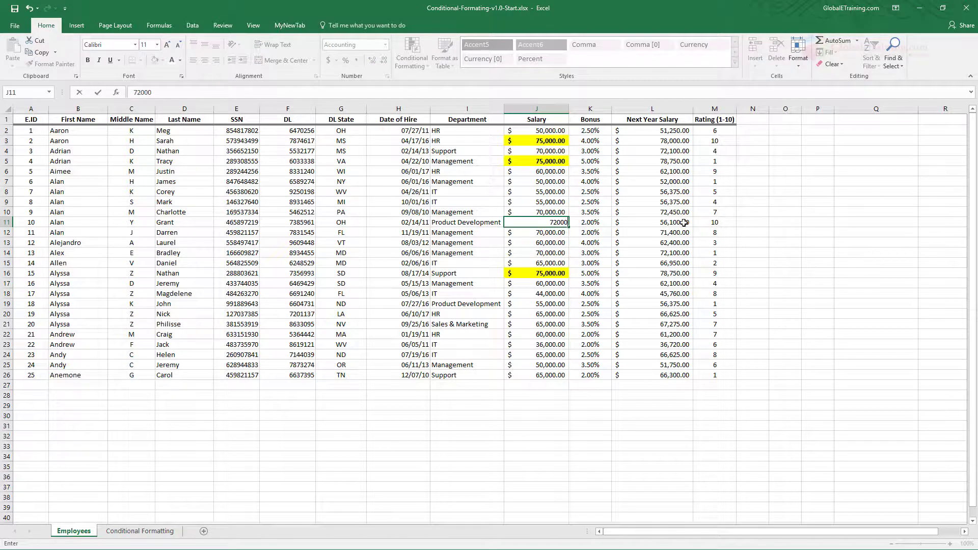
key(Return)
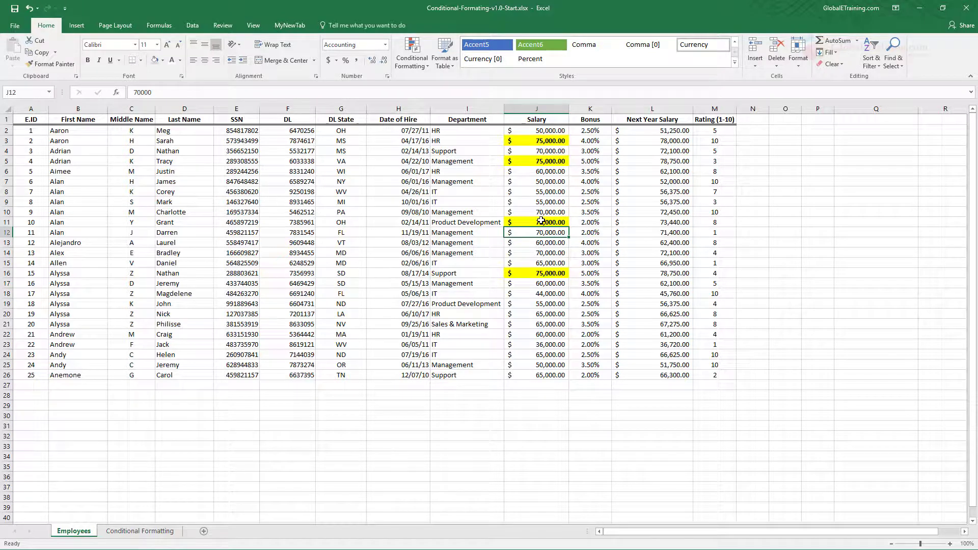
- Set the salary in cell J11 to 45,000
click(541, 220)
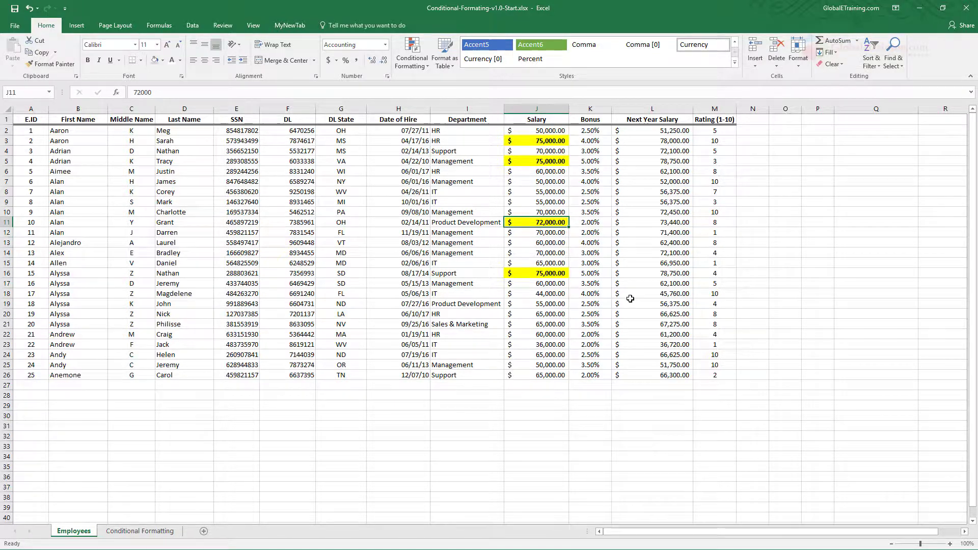
text(45,000)
key(Return)
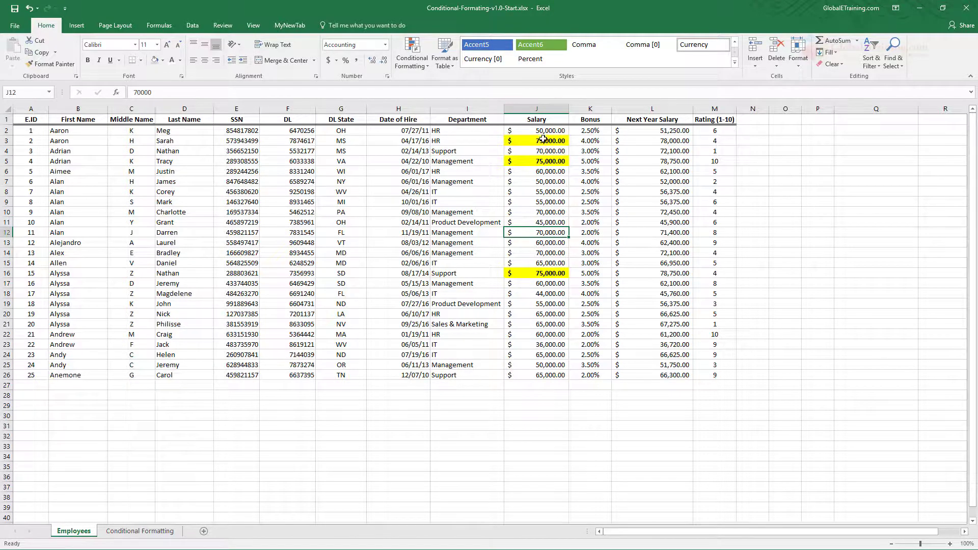
drag(543, 133, 541, 377)
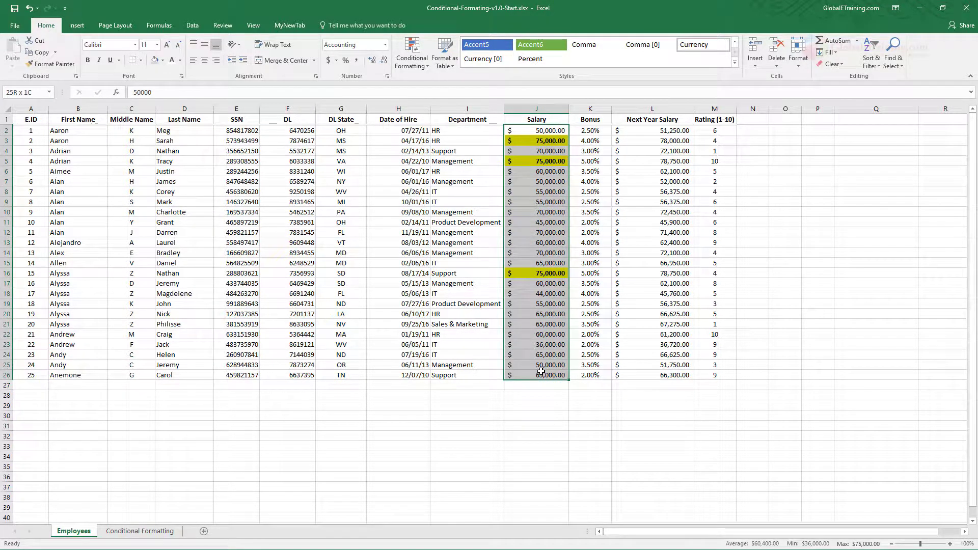
click(529, 326)
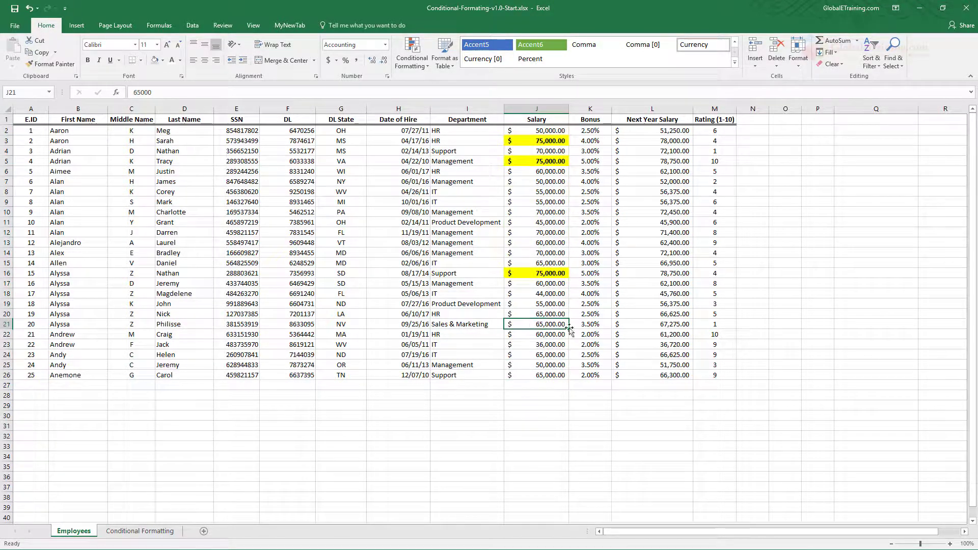
- Start a Between highlight rule on the salary in cell J21 with the limits 65000 and 70000
click(427, 66)
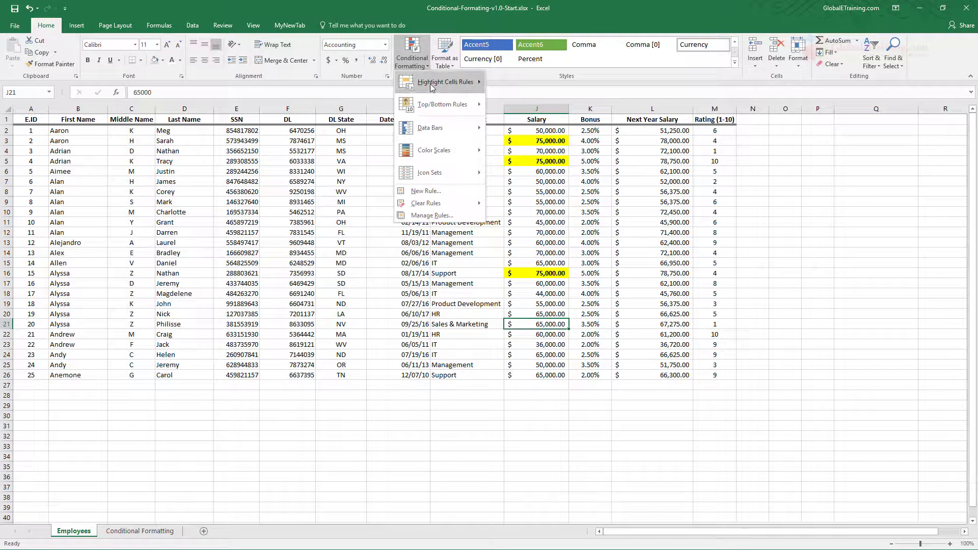
mouse_move(430, 84)
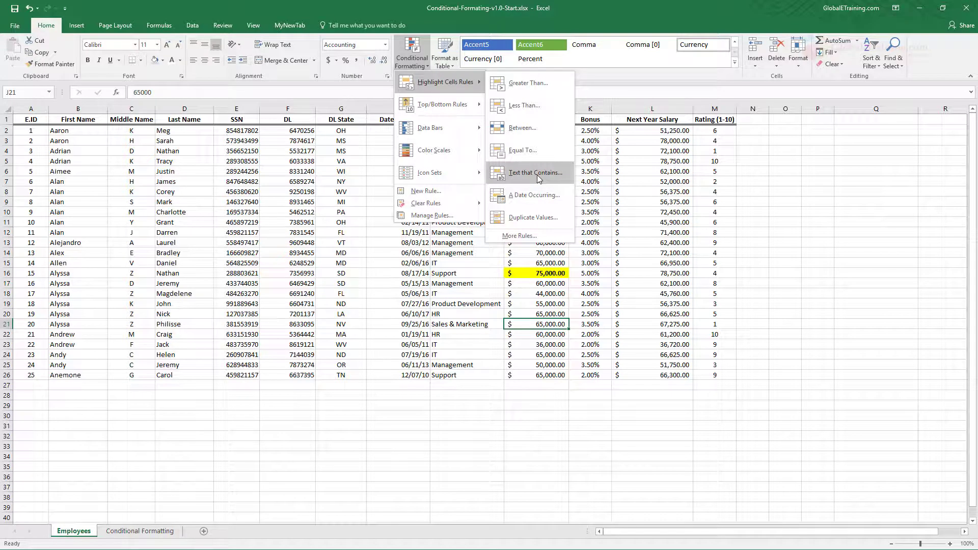
click(527, 126)
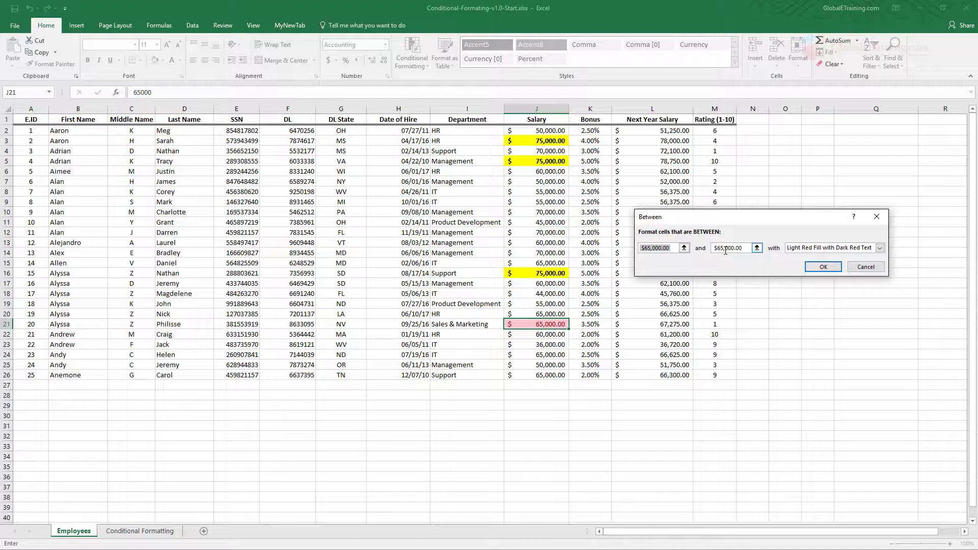
text(65)
double_click(745, 248)
text(70000)
- Give the Between rule a custom format with light green fill and apply it to cell J21
click(834, 248)
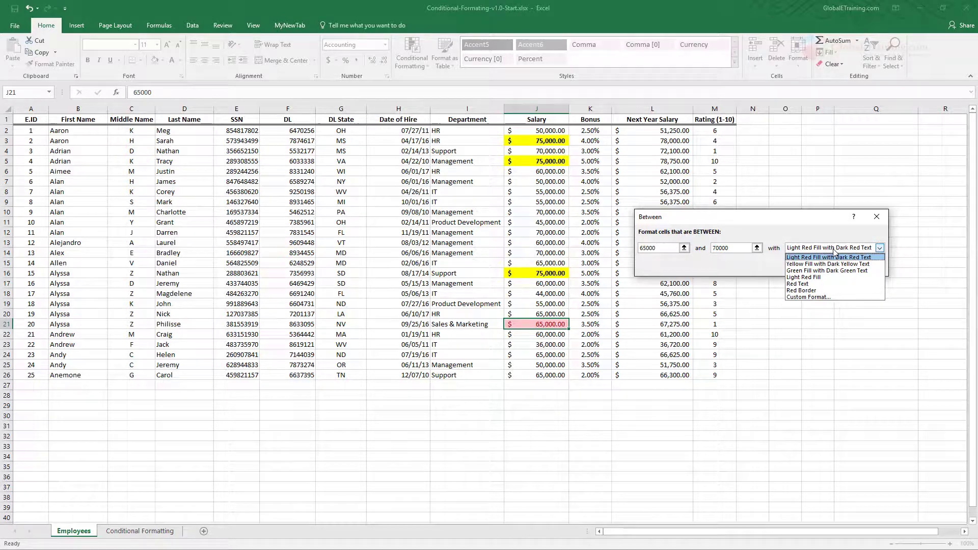
click(817, 297)
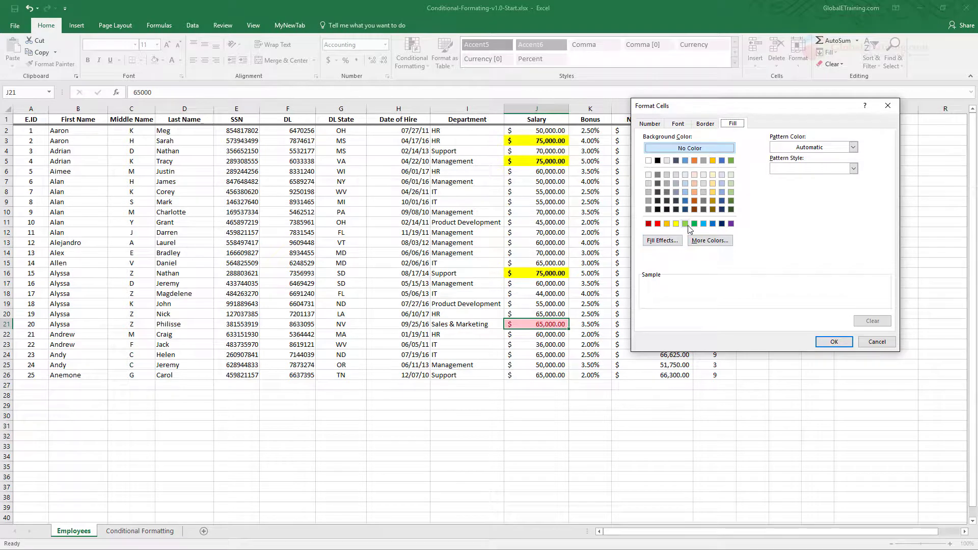
click(685, 224)
click(834, 342)
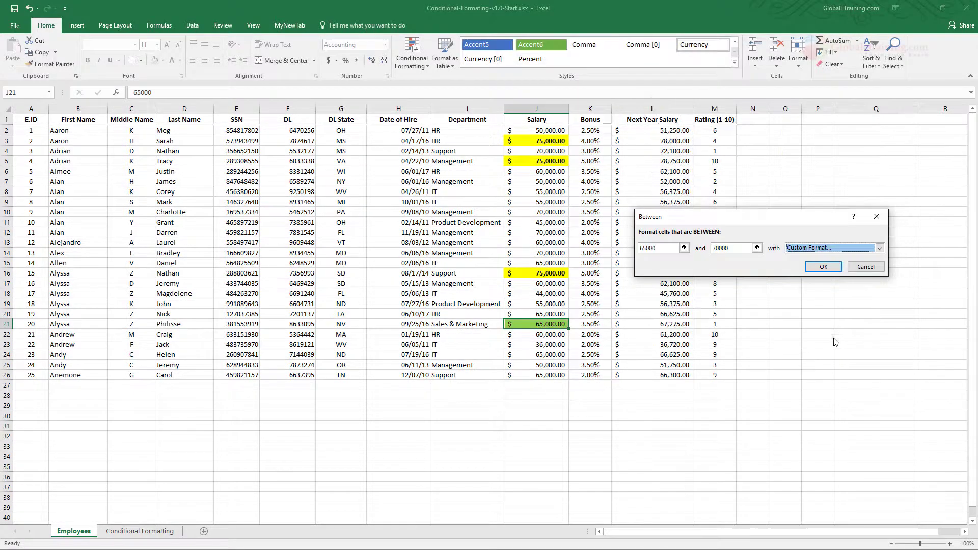
click(827, 269)
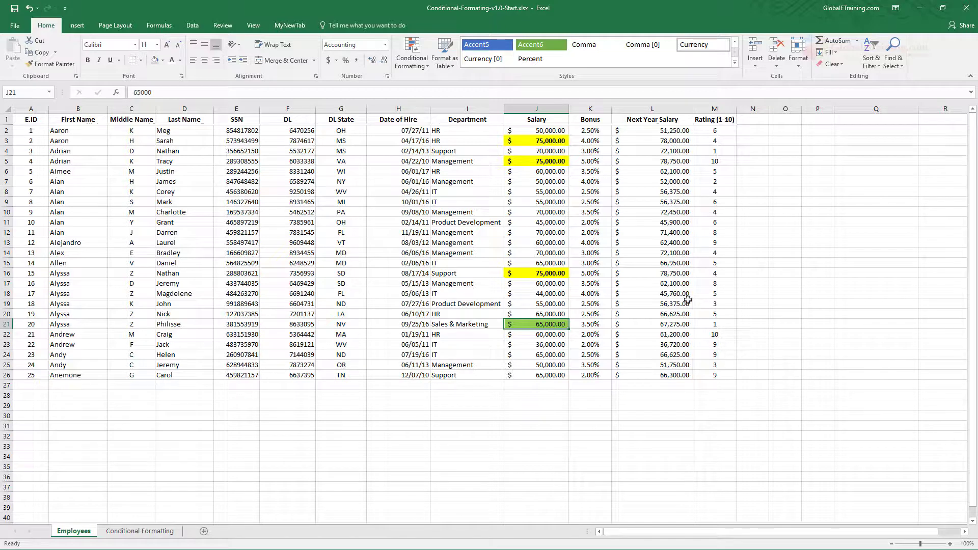
click(425, 66)
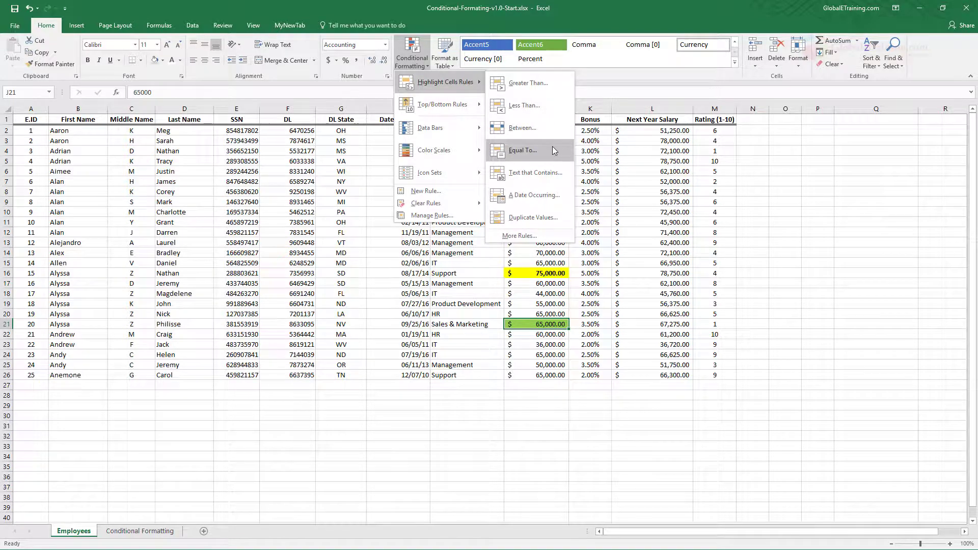
click(525, 105)
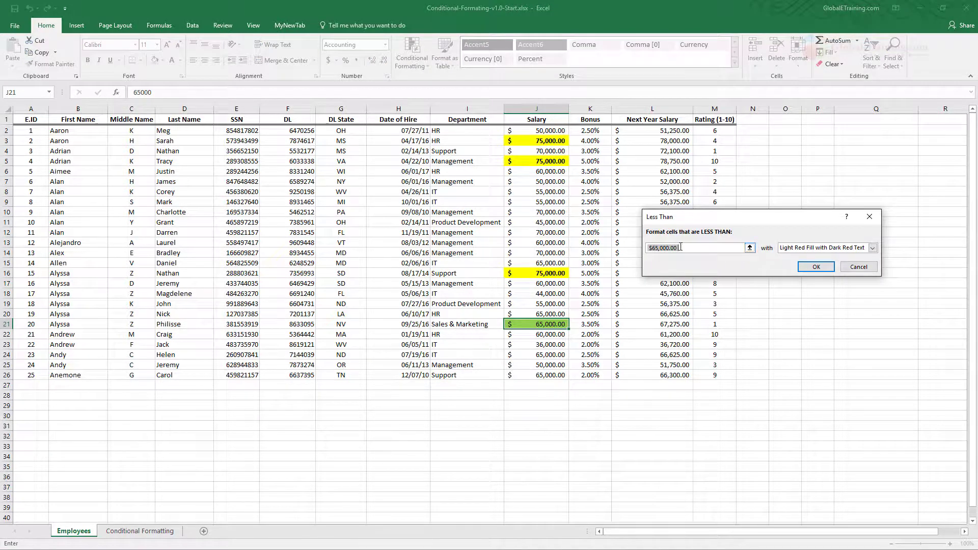
click(858, 267)
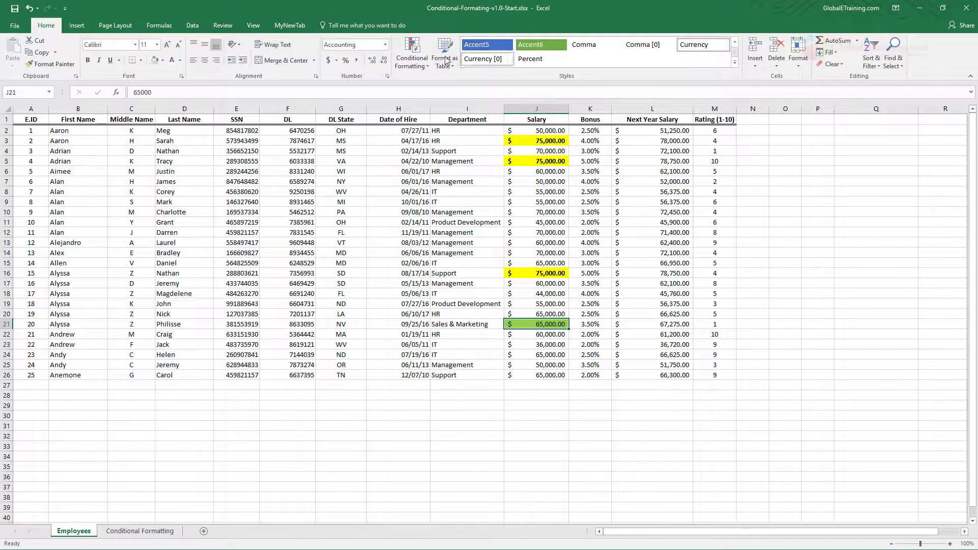
click(415, 67)
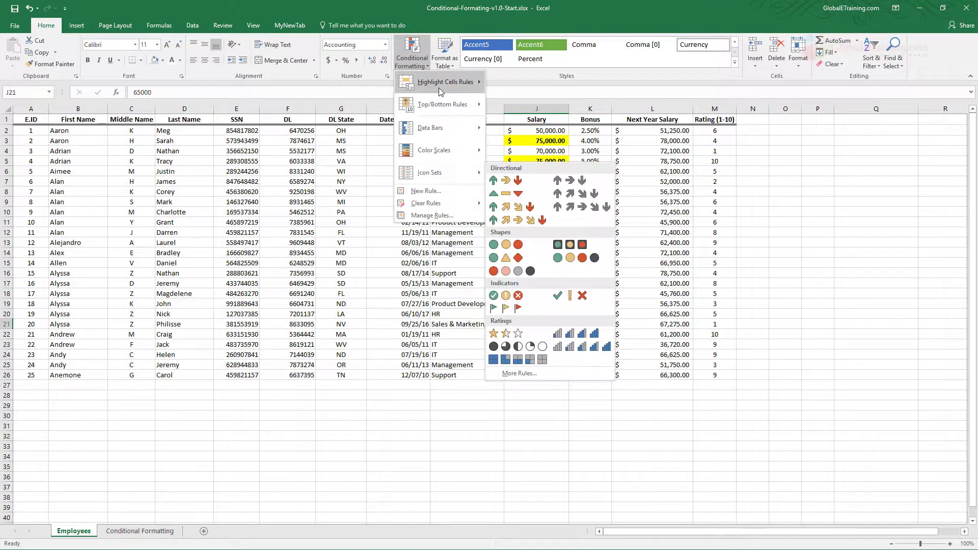
mouse_move(438, 84)
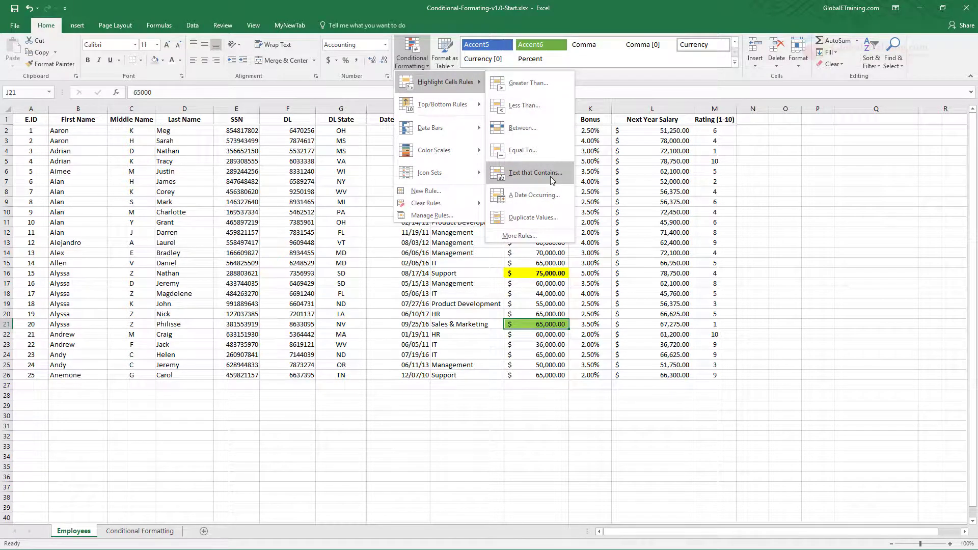
key(Escape)
key(Escape)
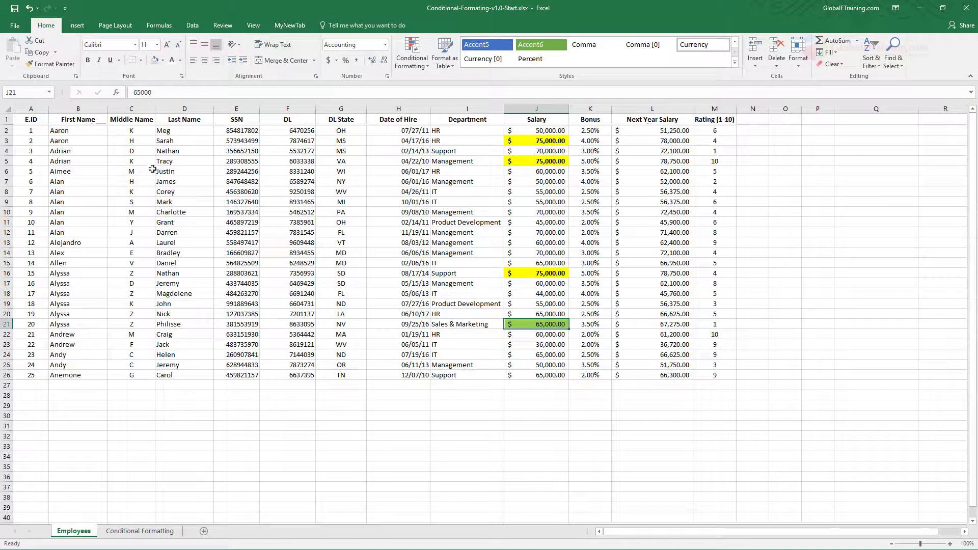
- Start a Text that Contains highlight rule for "Management" on the whole employee table, A1:M26
drag(32, 122, 734, 376)
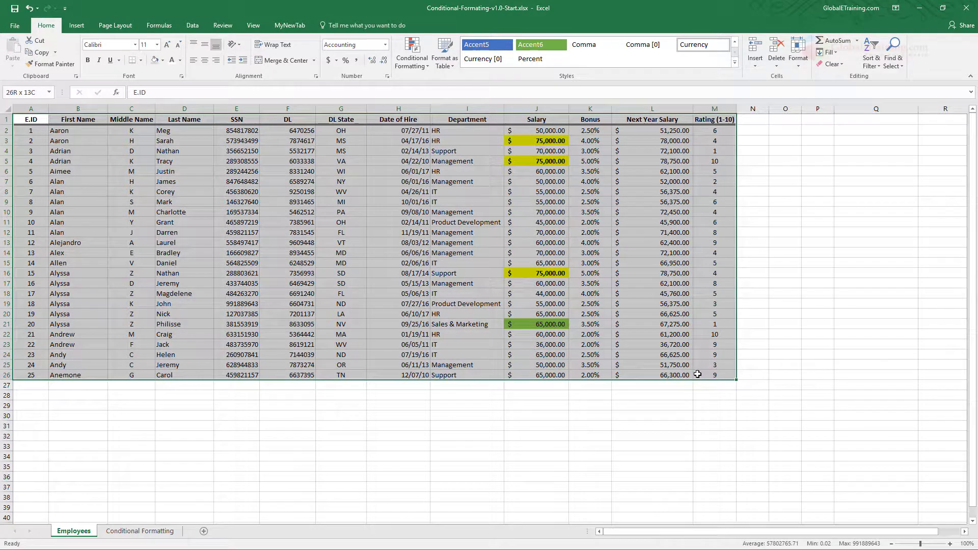
click(413, 56)
mouse_move(427, 80)
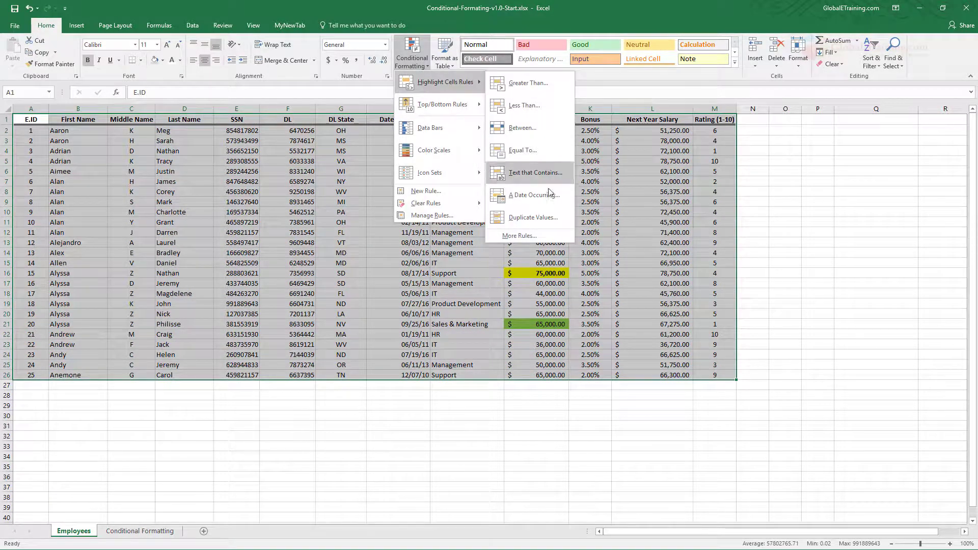
click(547, 173)
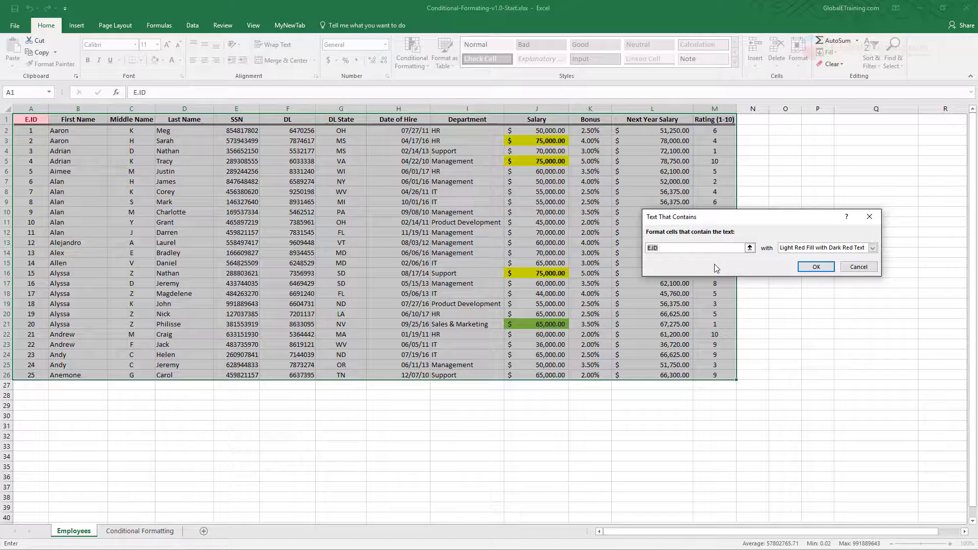
text(Managemenrt)
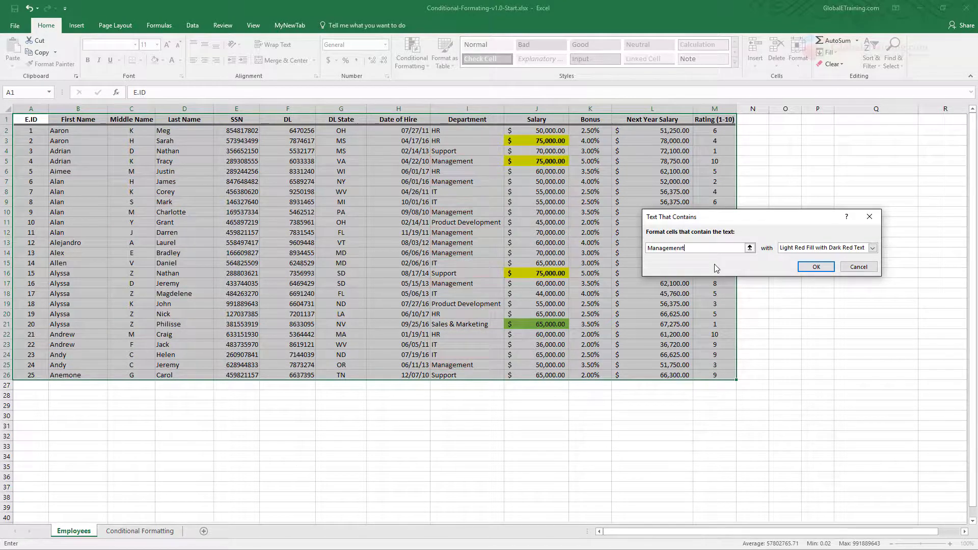
key(BackSpace)
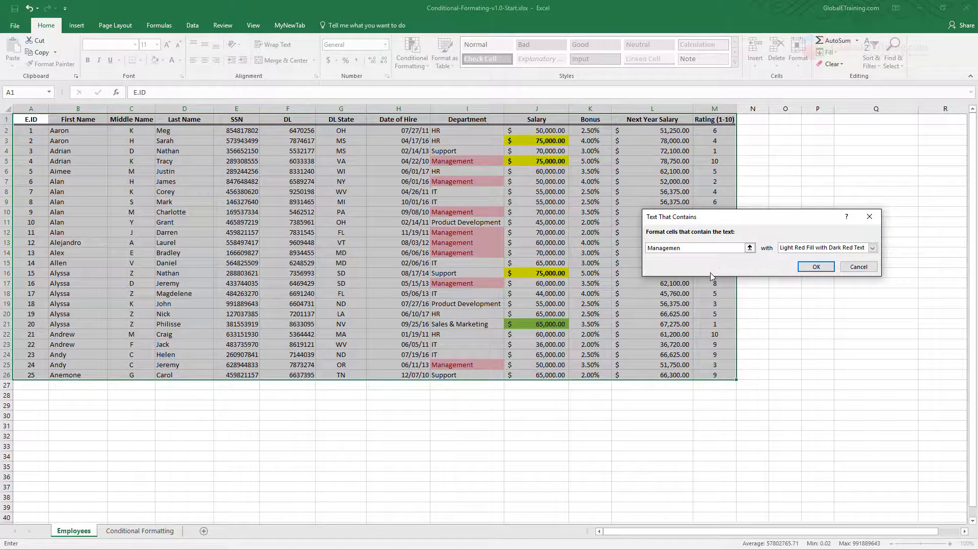
text(t)
- Set the Management text rule's format to Yellow Fill with Dark Yellow Text, apply the rule and deselect the table
click(873, 247)
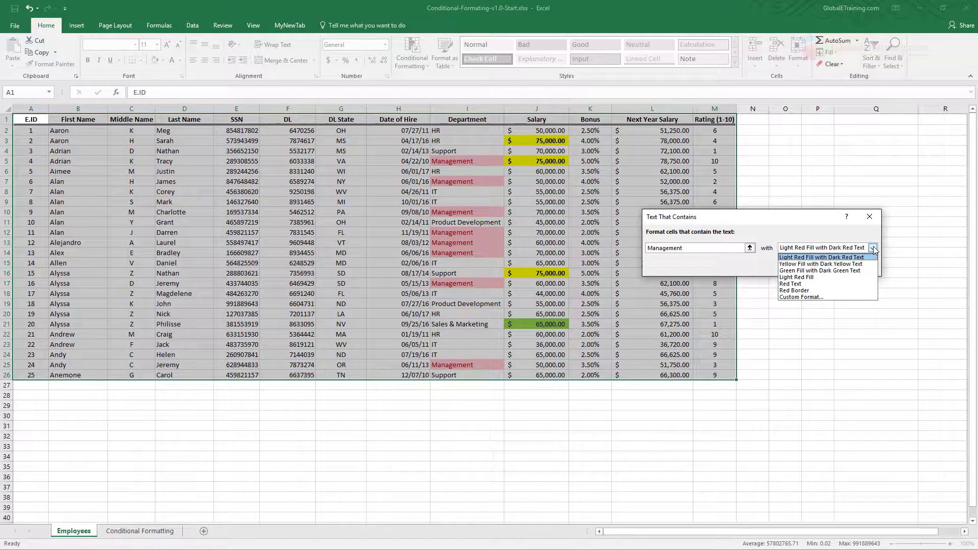
click(806, 280)
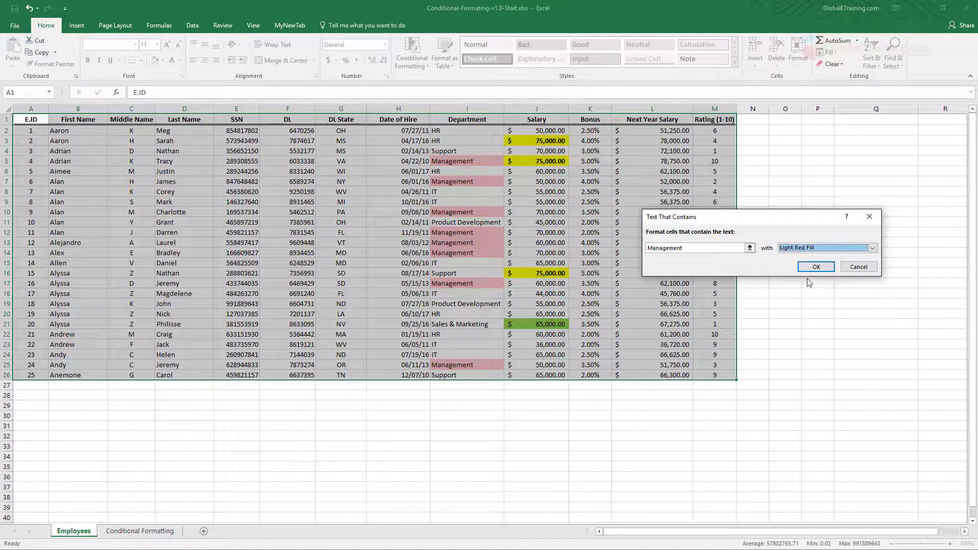
click(873, 248)
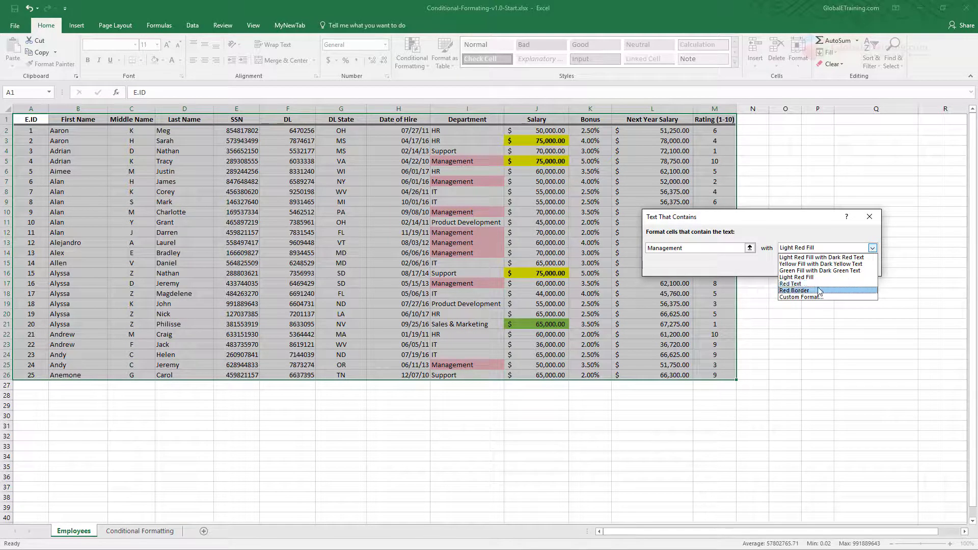
click(813, 264)
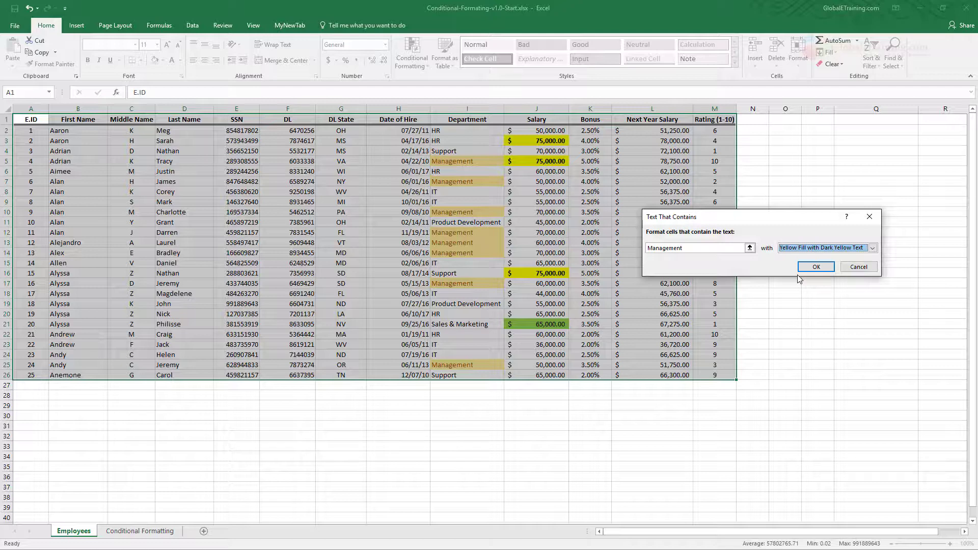
click(815, 266)
click(814, 290)
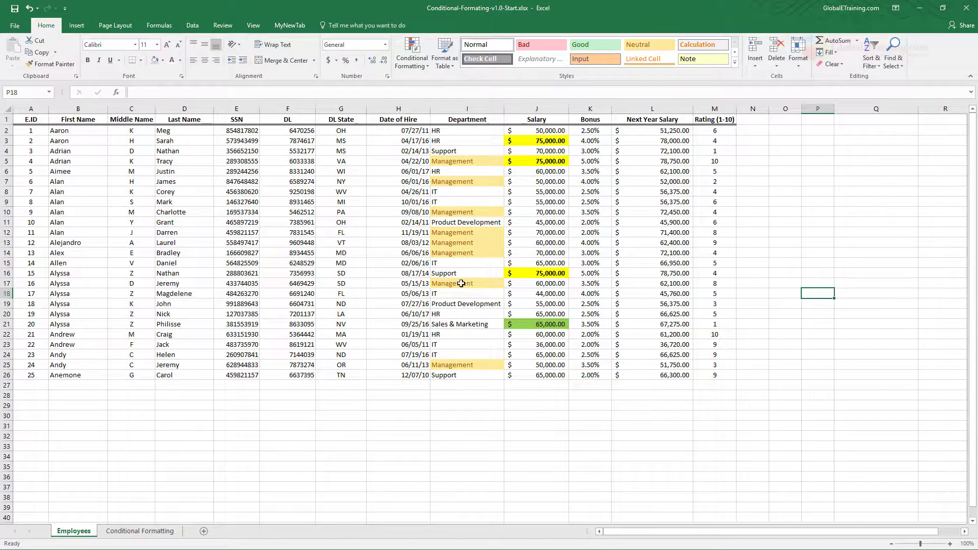
- Change the department in cell I19 to Management to test the text rule
click(458, 304)
text(Management)
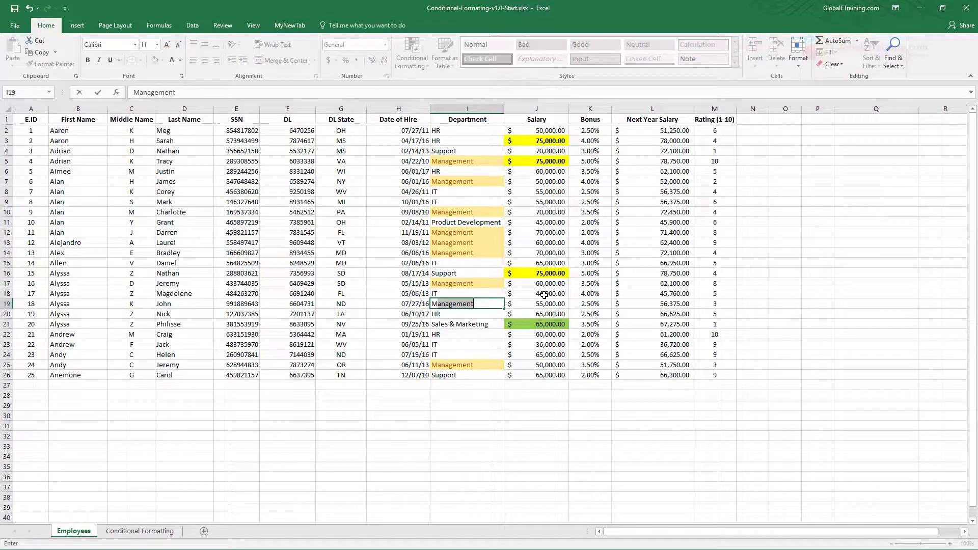
key(Return)
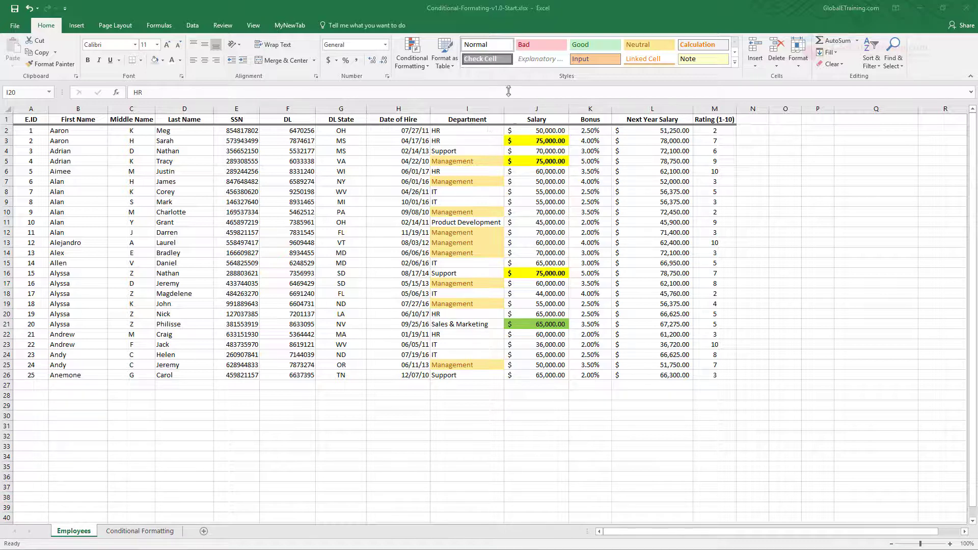
click(420, 65)
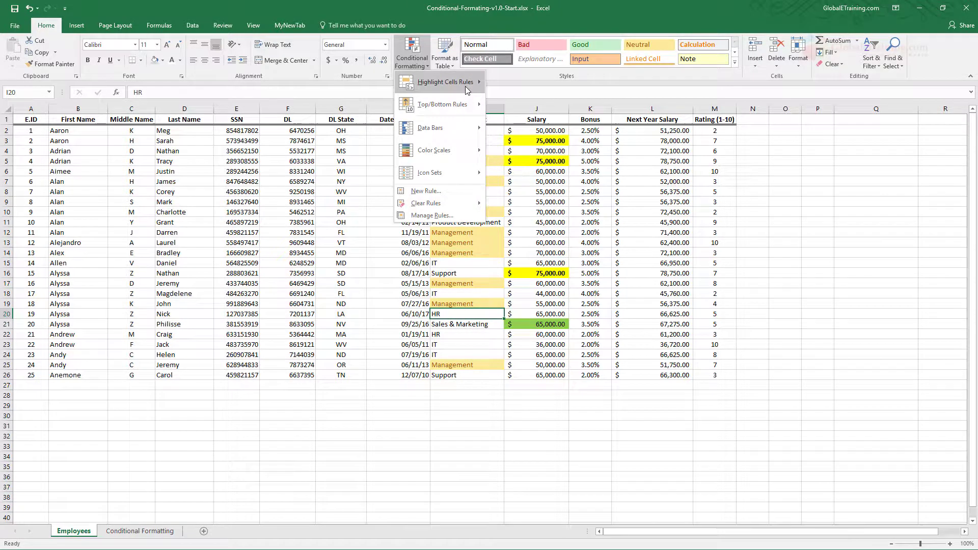
mouse_move(469, 90)
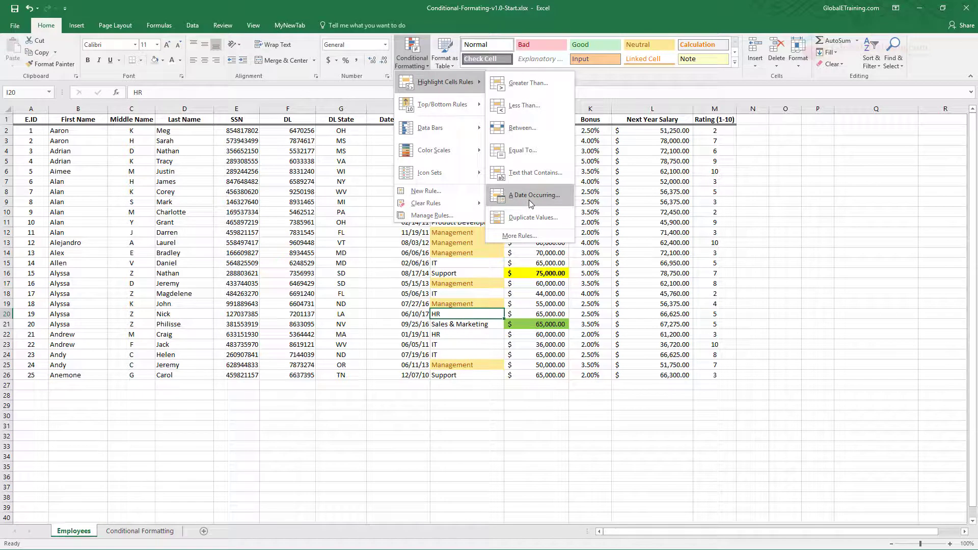
click(348, 293)
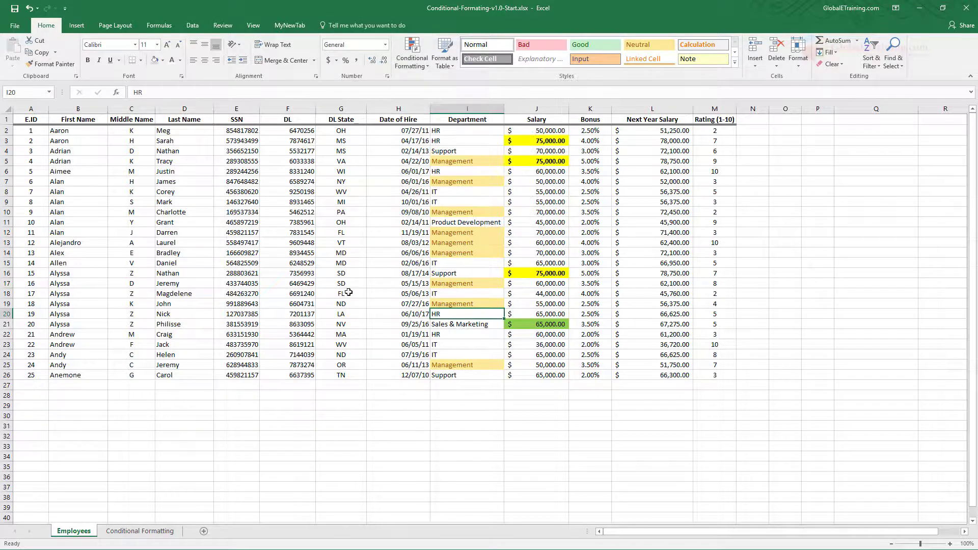
- Highlight the hire dates in H2:H26 that occur This Month with Light Red Fill with Dark Red Text, using a Date Occurring rule
drag(407, 132, 408, 375)
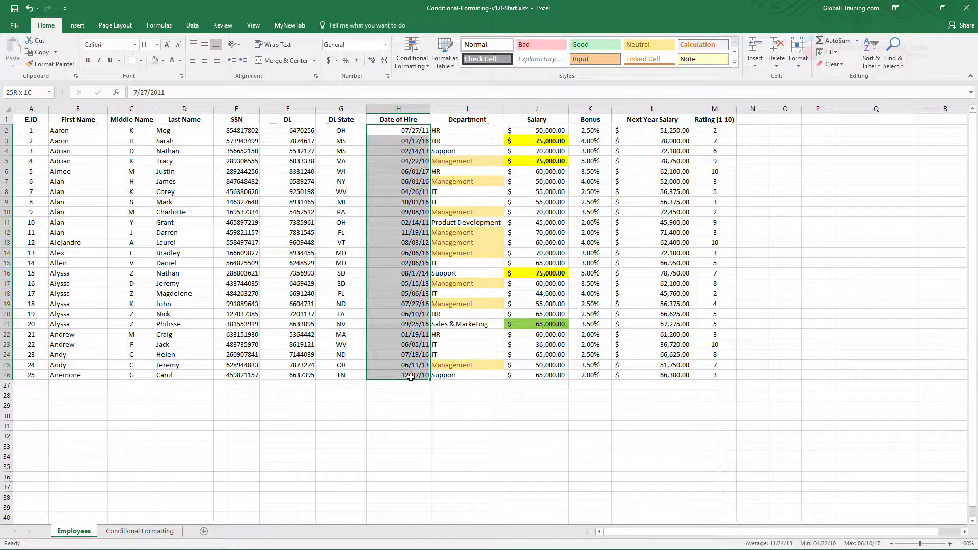
click(413, 65)
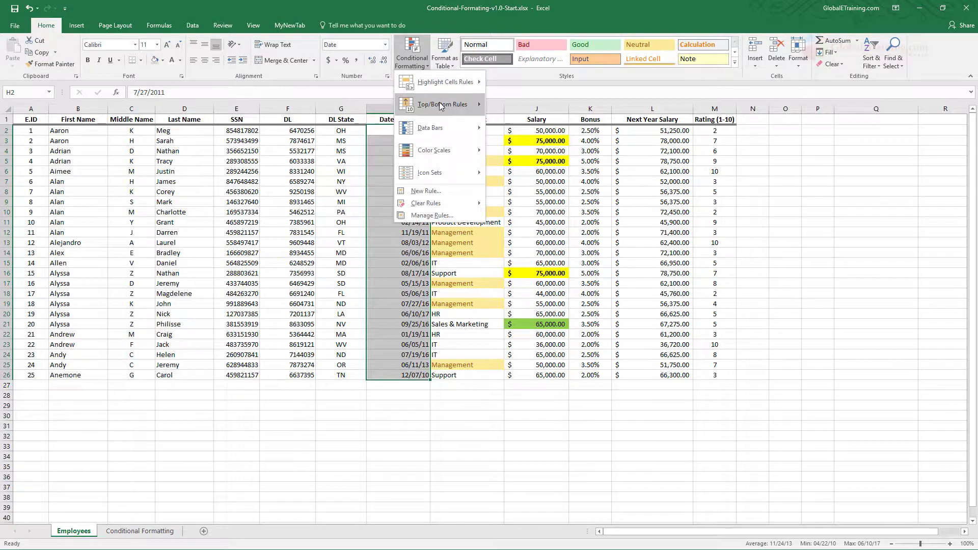
mouse_move(443, 104)
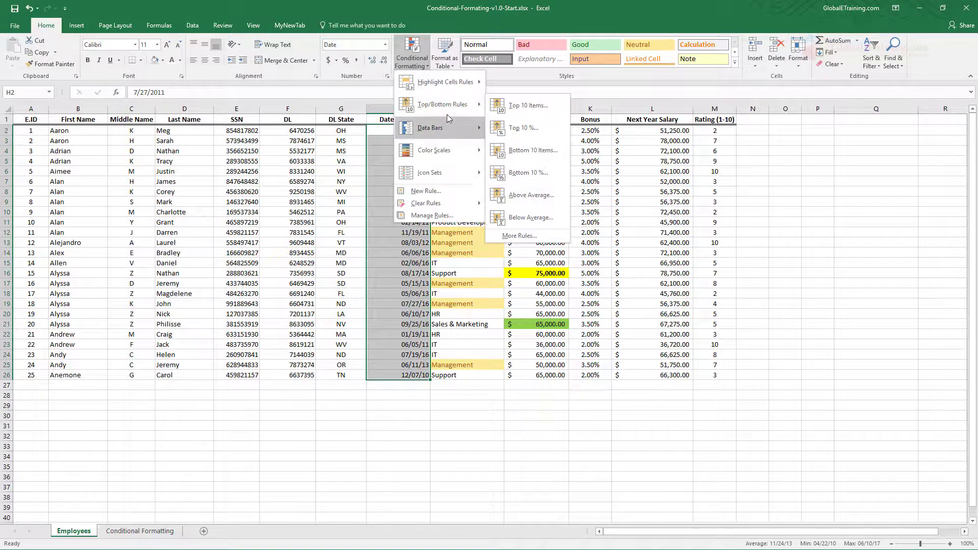
mouse_move(446, 84)
click(531, 195)
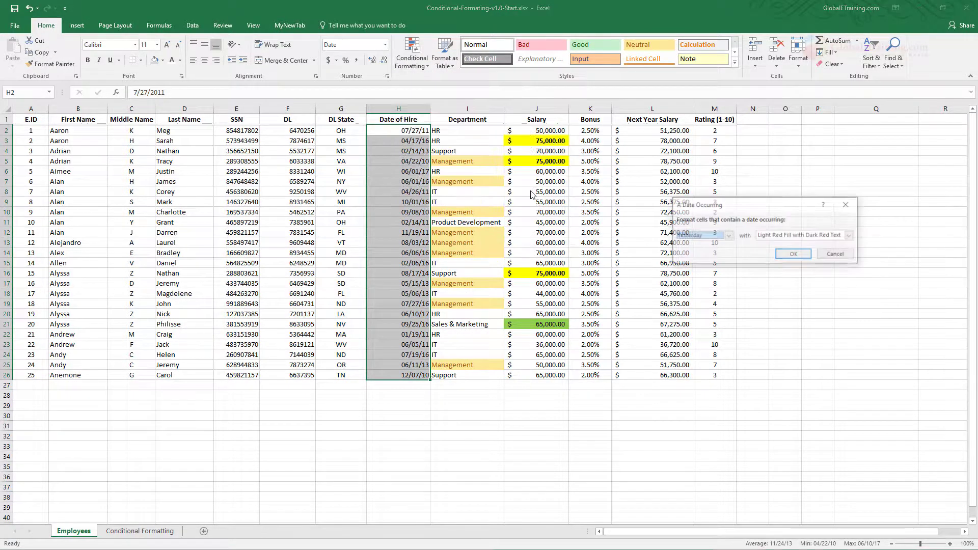
click(728, 236)
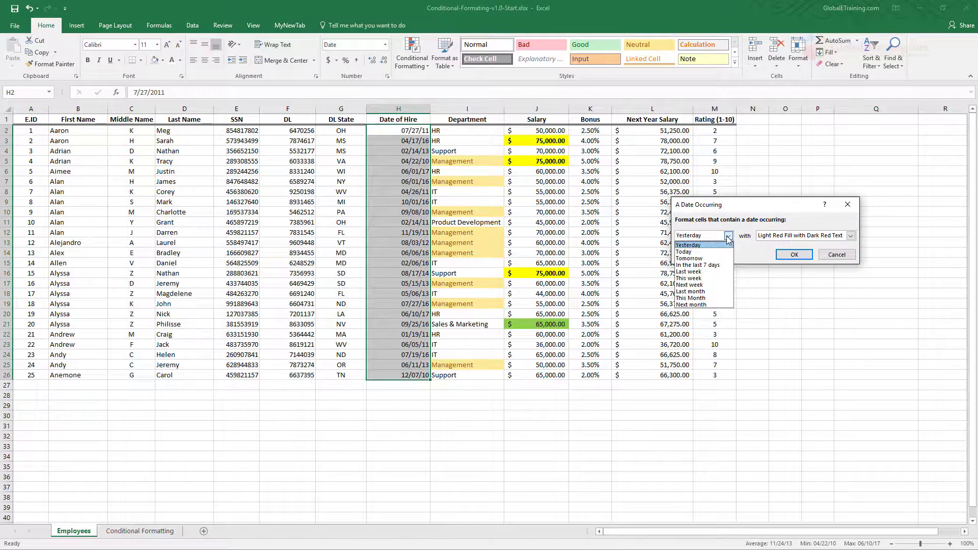
click(701, 299)
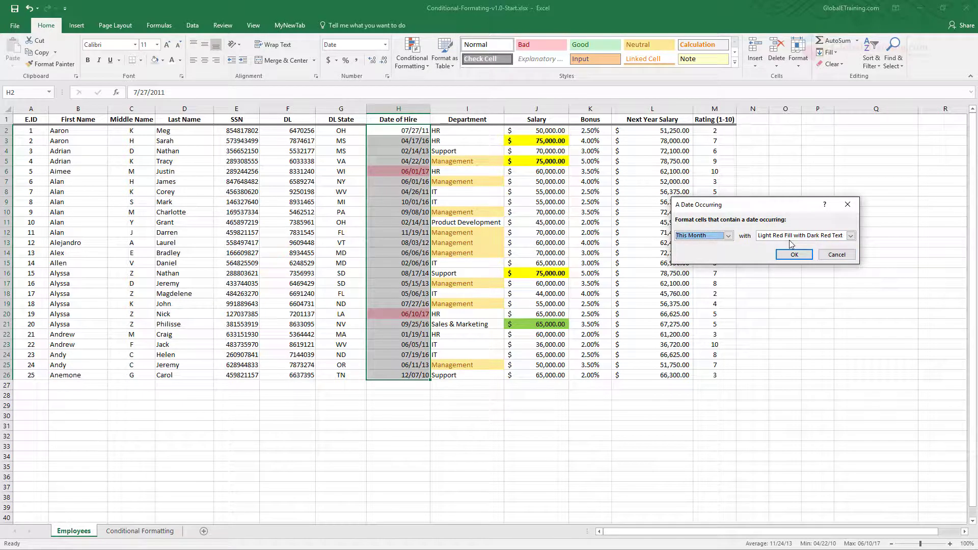
click(796, 254)
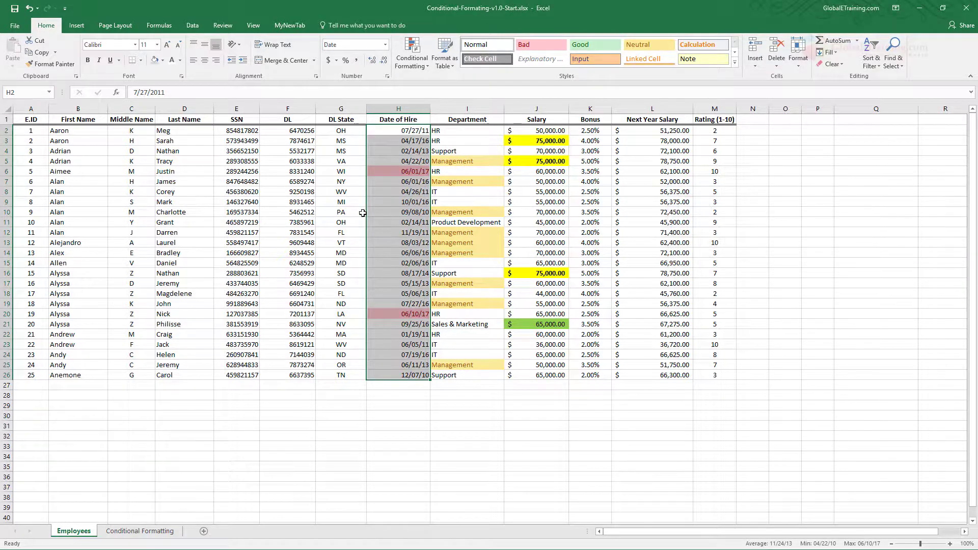
- Examine the highlighted hire dates in H6 and H20, the whole range H2:H26 and the salaries in J2:J26
click(419, 199)
click(421, 173)
click(425, 315)
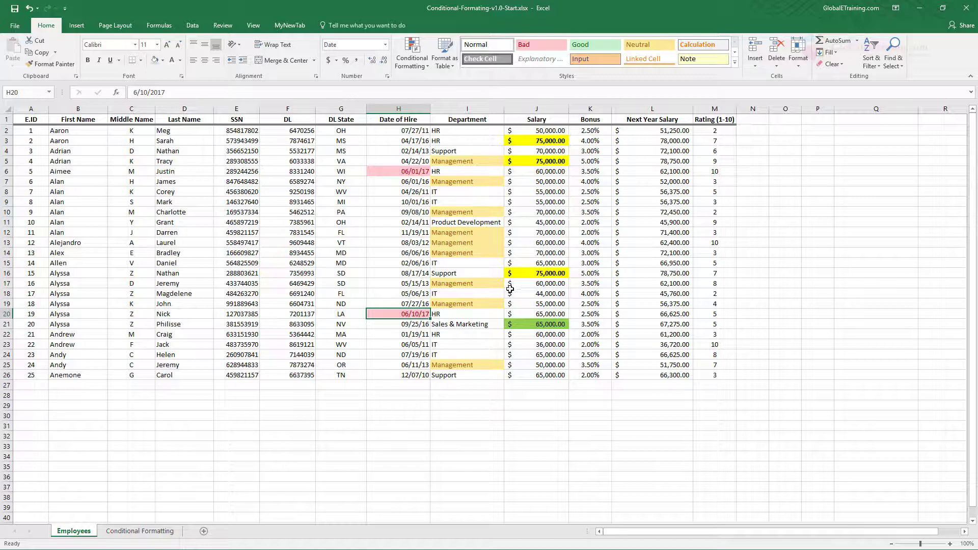
drag(406, 132, 412, 369)
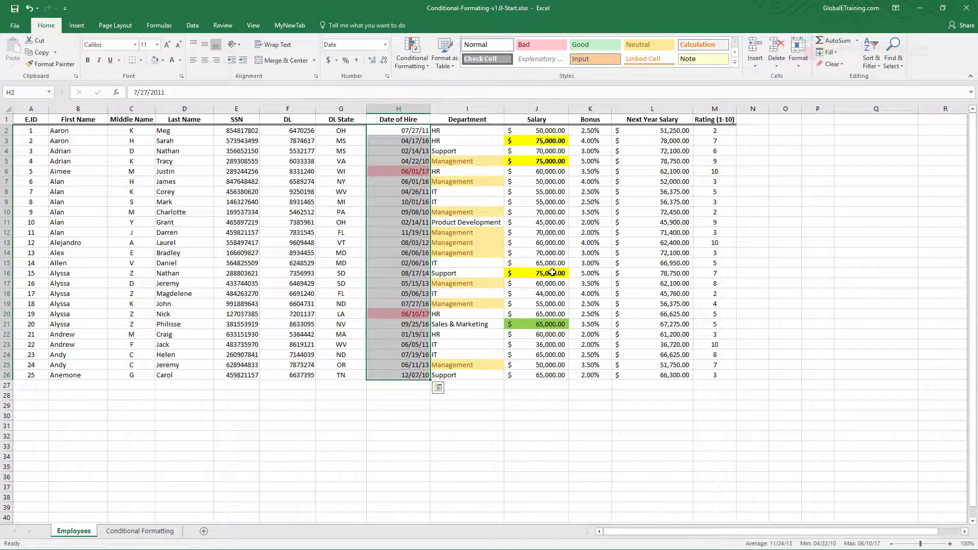
drag(556, 134, 537, 377)
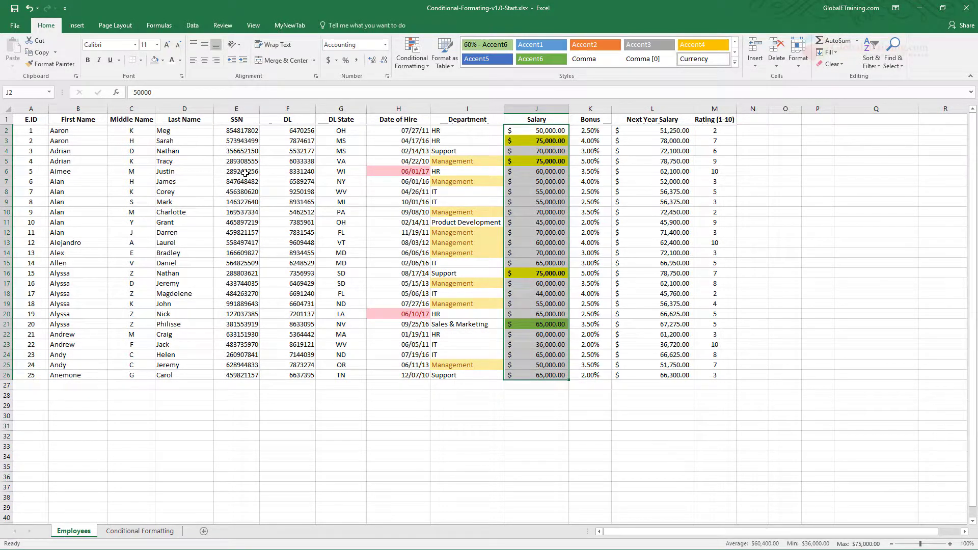
- Format the SSN values in E2:E26 with the Special number category, type Social Security Number
drag(238, 131, 256, 375)
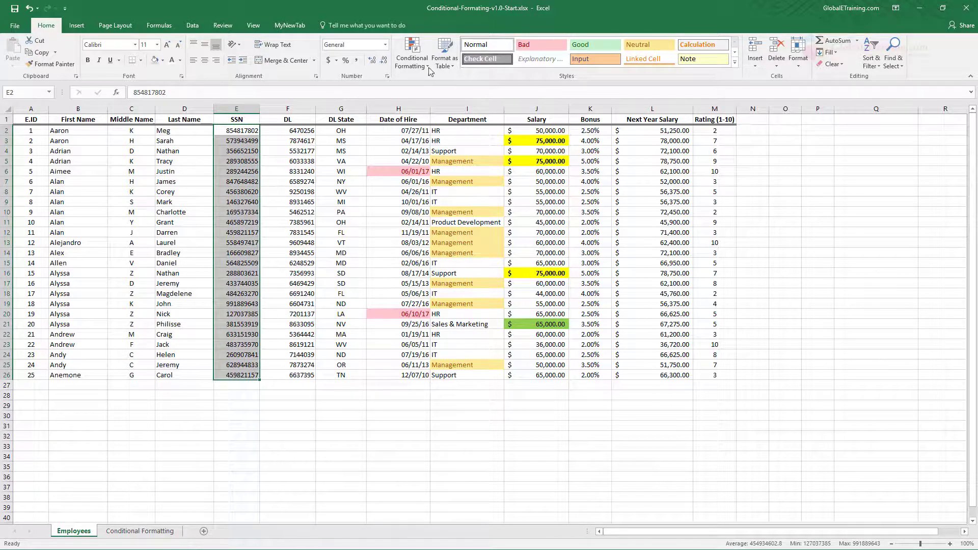
right_click(237, 185)
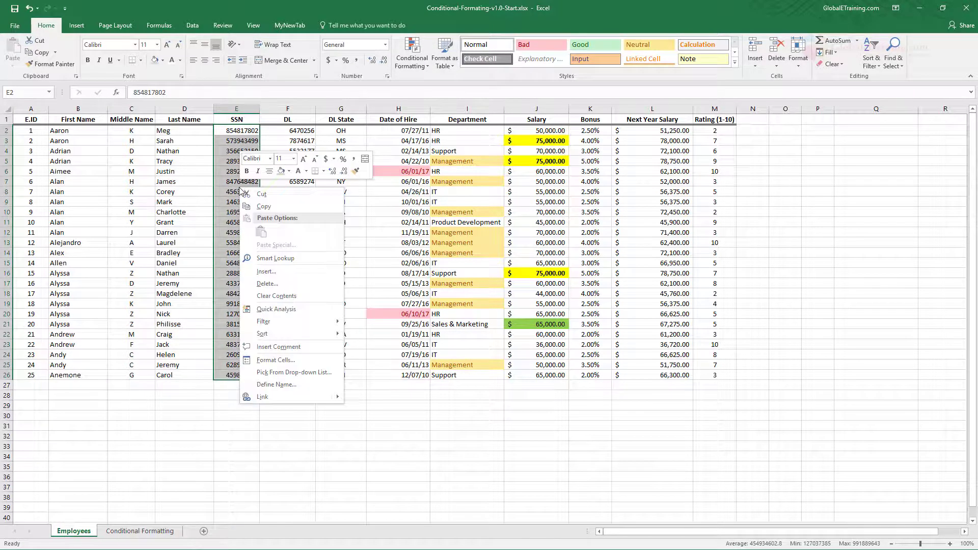
click(277, 360)
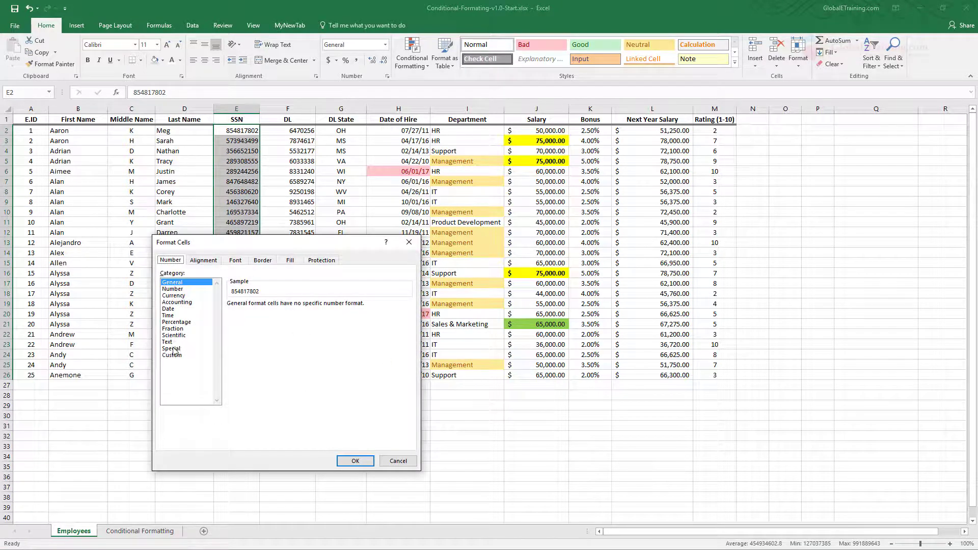
click(172, 349)
click(241, 333)
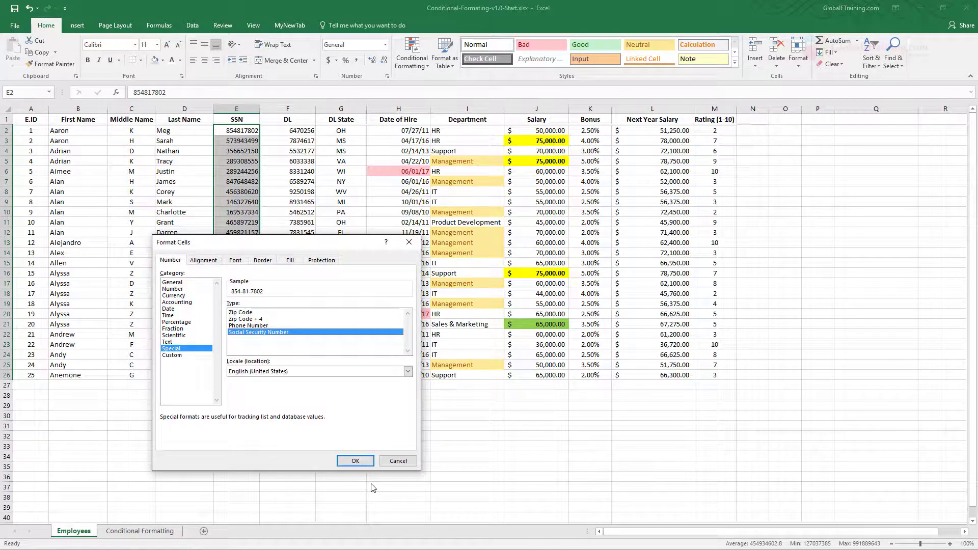
click(357, 461)
- Highlight the duplicate SSNs in E2:E26 with Light Red Fill with Dark Red Text, using a Duplicate Values rule
drag(260, 108, 250, 376)
click(274, 214)
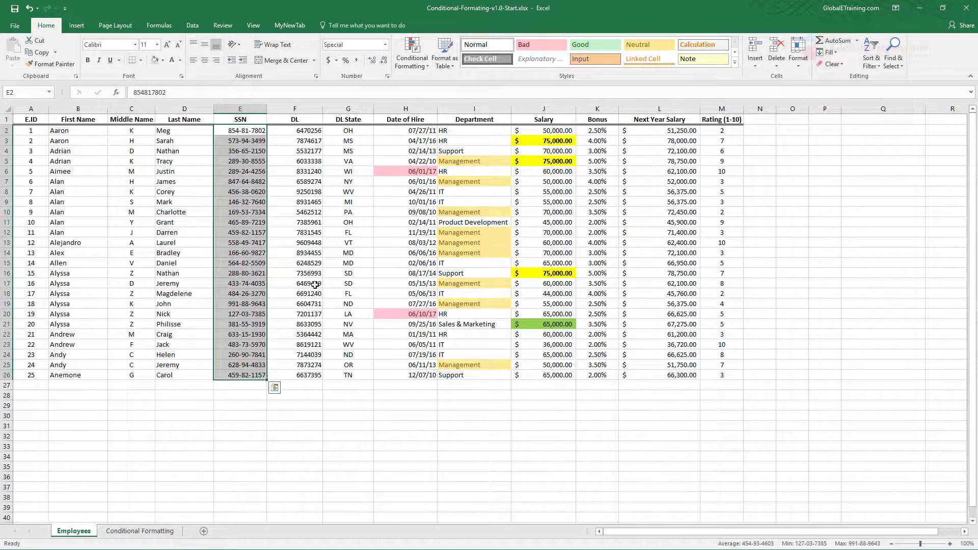
click(421, 65)
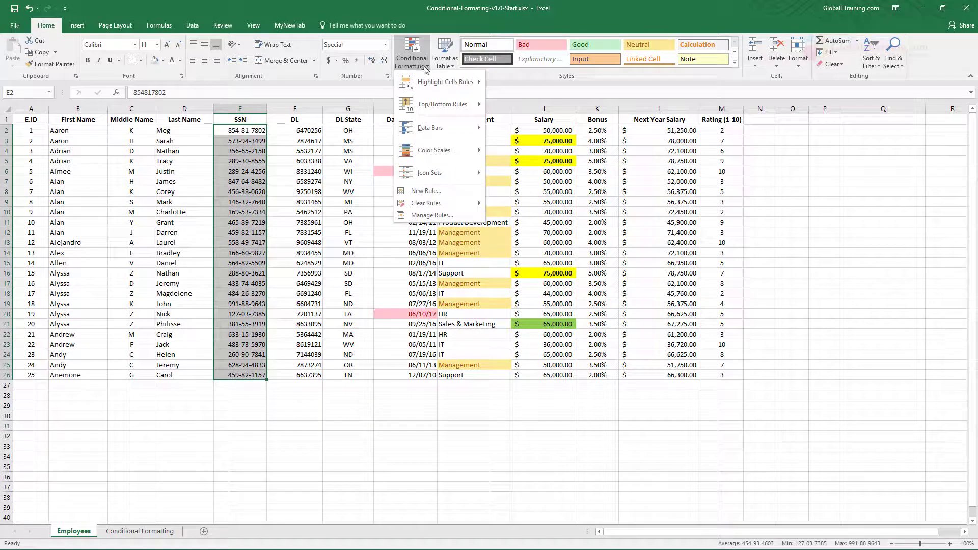
mouse_move(471, 132)
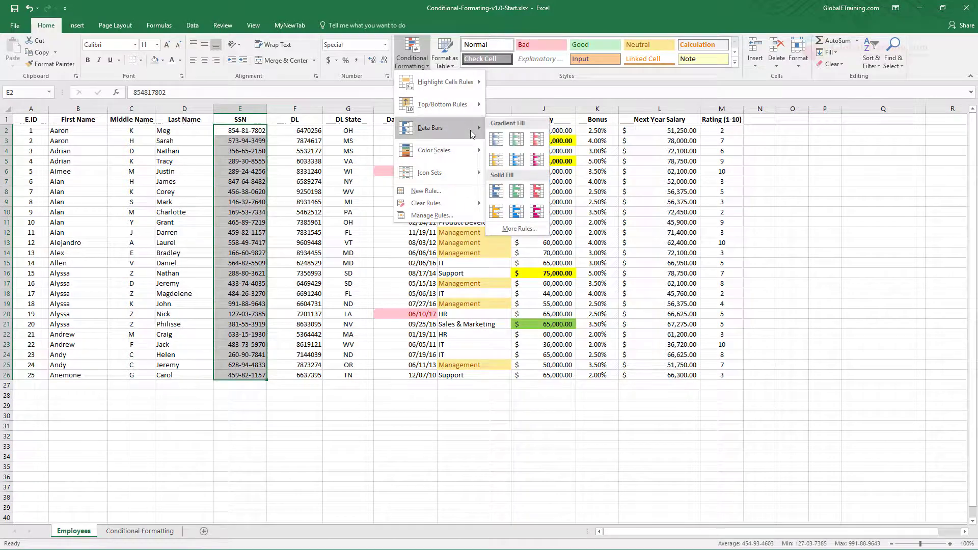
mouse_move(471, 82)
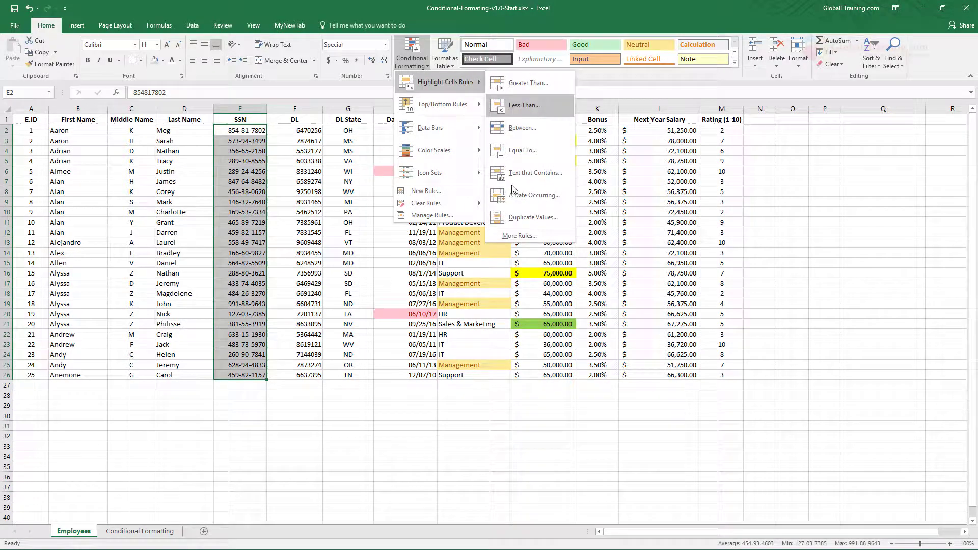
click(551, 219)
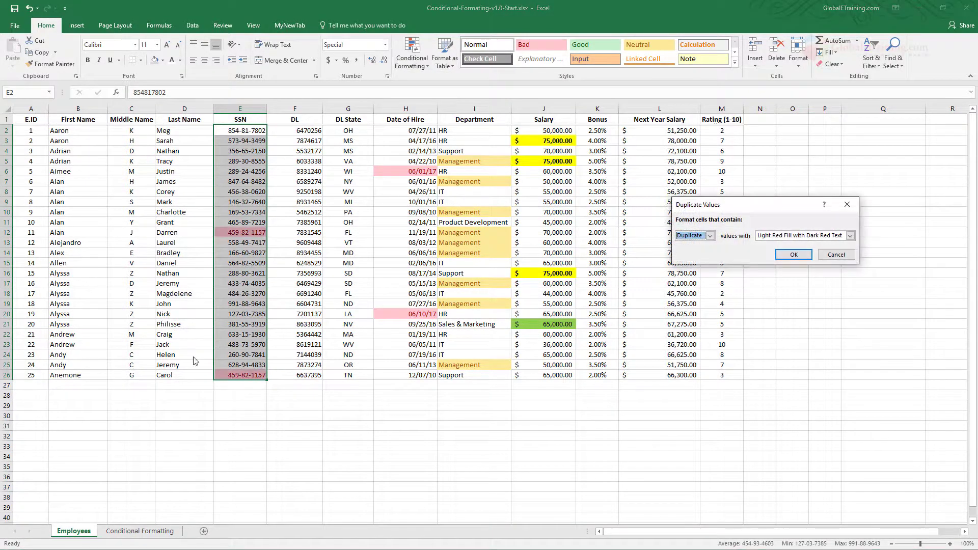
click(780, 254)
- Compare the employee names in B12:D12 and B26:D26 for the highlighted duplicate SSNs, and deselect the table
click(247, 375)
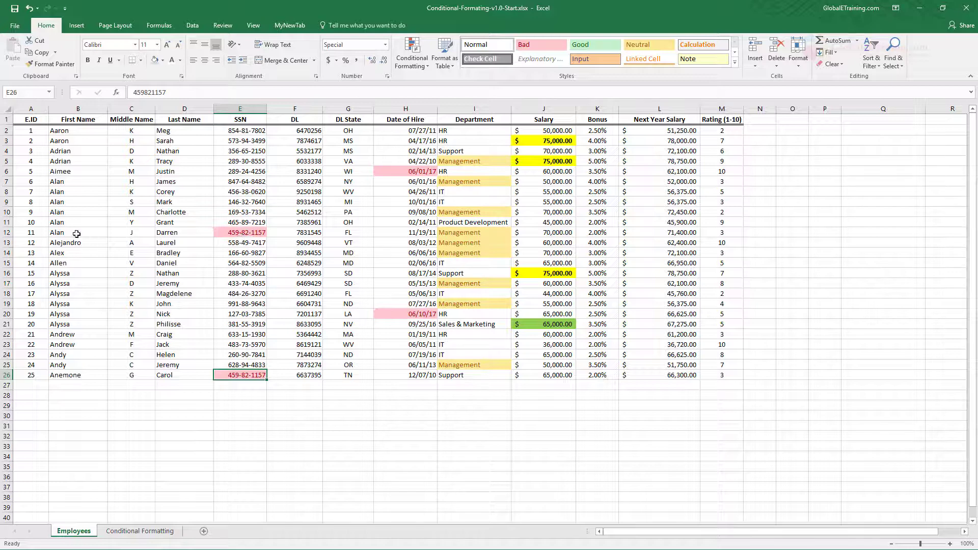
drag(69, 233, 195, 228)
drag(71, 375, 192, 376)
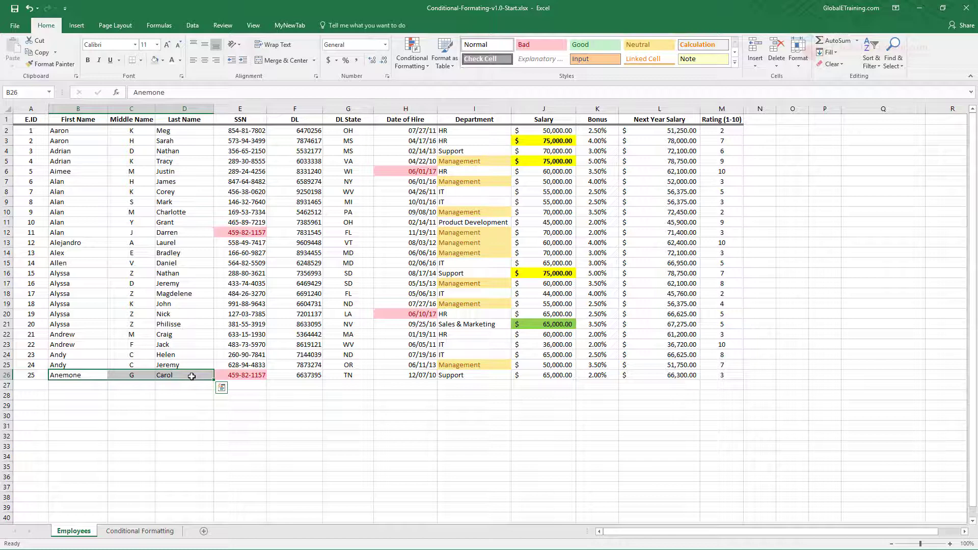
click(292, 396)
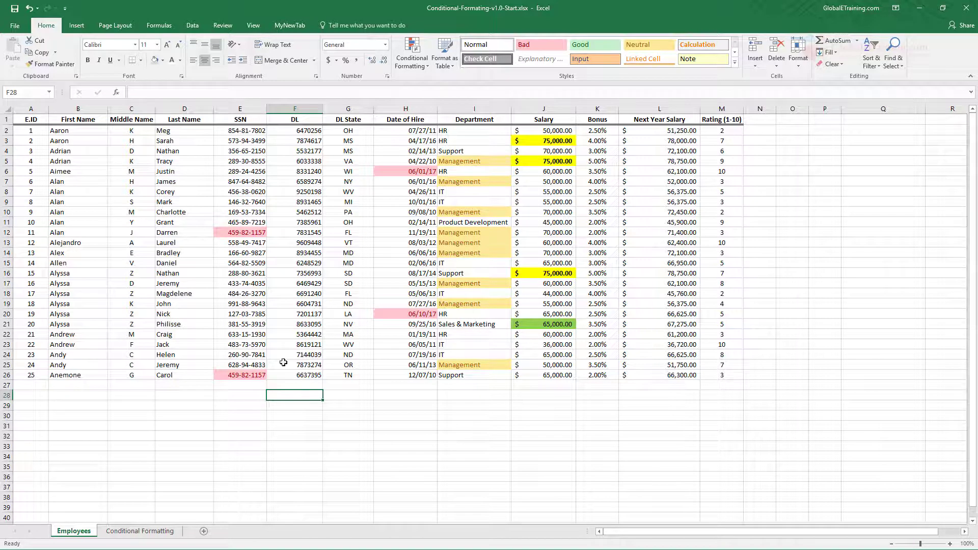